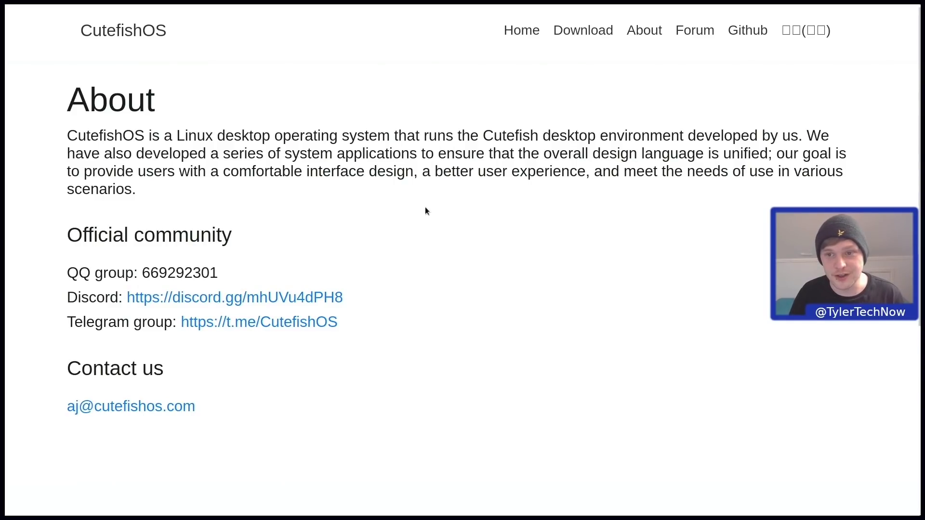
# - Go to the CutefishOS download page from the site's top navigation
pyautogui.click(569, 31)
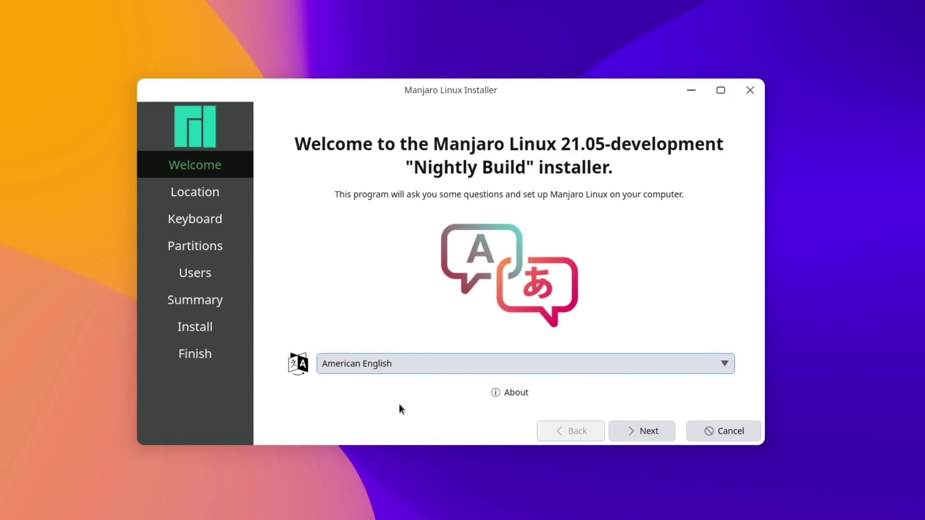
# - Set the installer language to British English (United Kingdom)
pyautogui.click(392, 363)
pyautogui.click(379, 176)
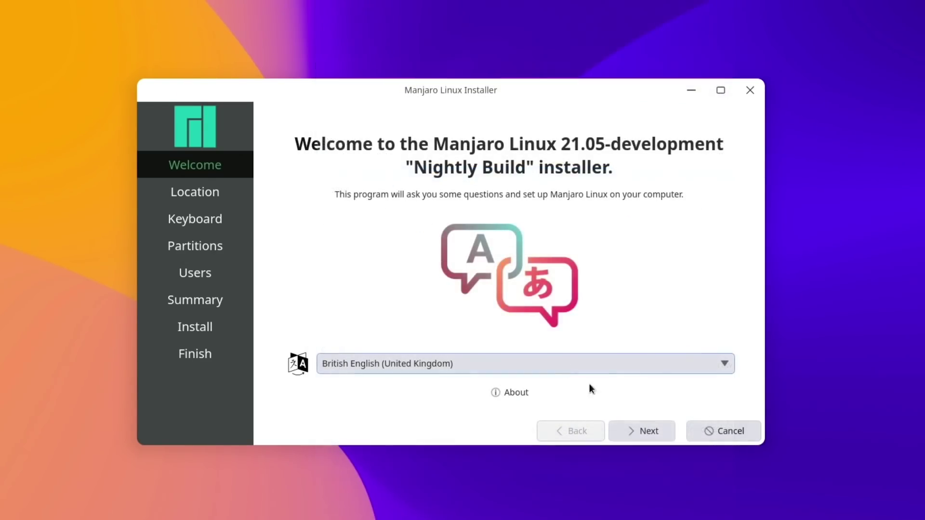
pyautogui.click(651, 434)
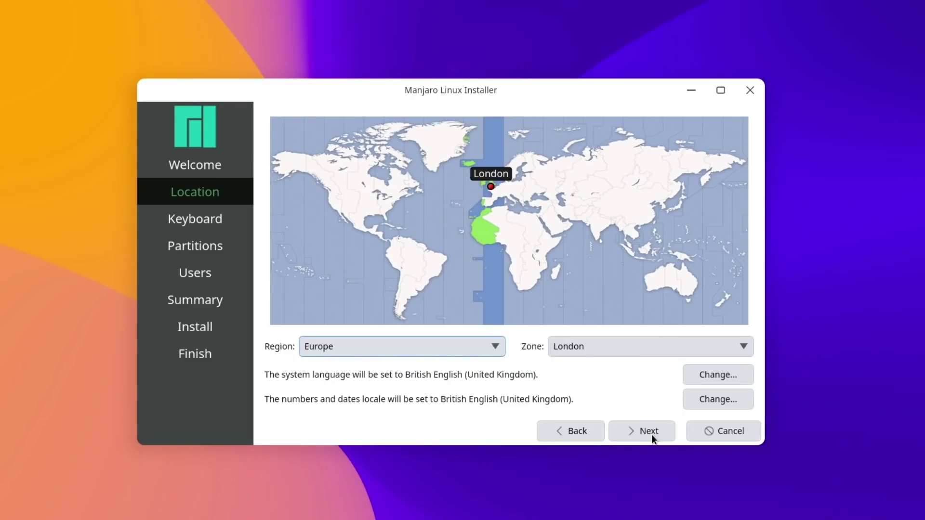
# - Accept the Europe/London timezone and test the English (UK) keyboard layout
pyautogui.click(648, 431)
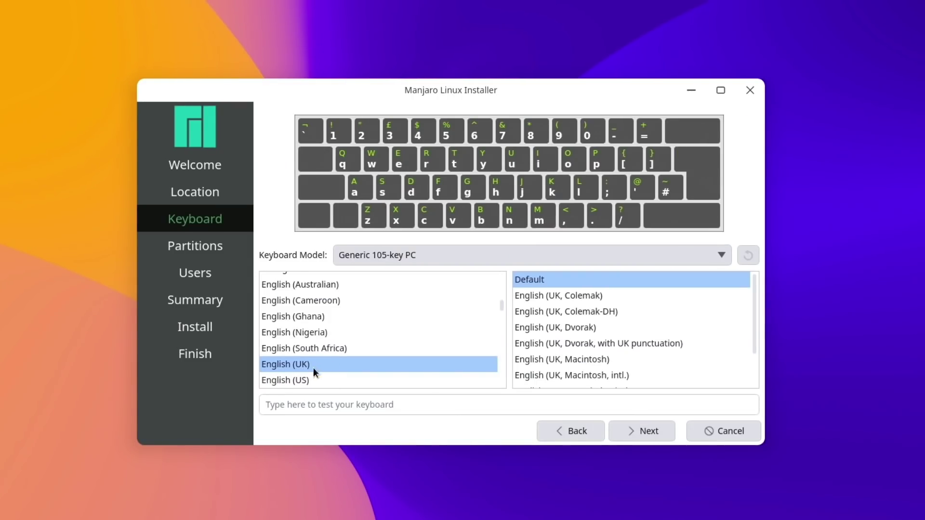
pyautogui.click(331, 403)
pyautogui.write('~/')
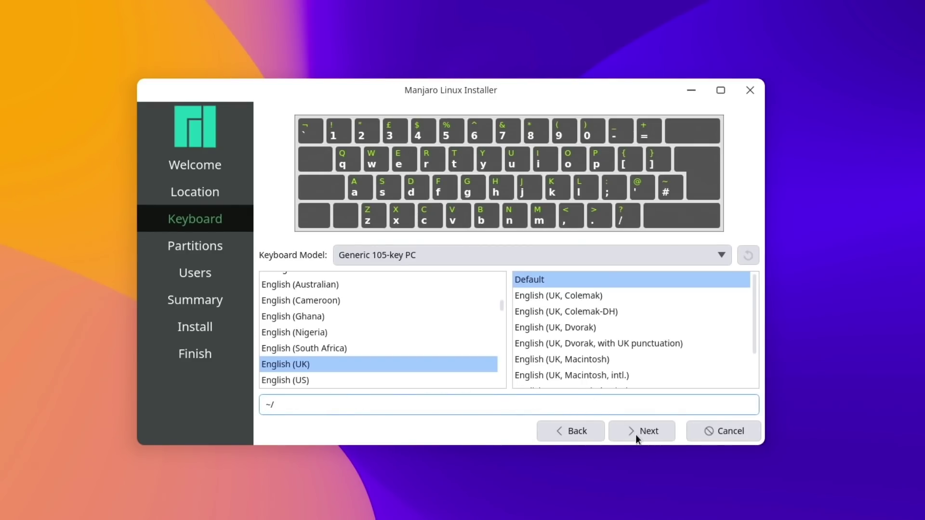
pyautogui.click(633, 430)
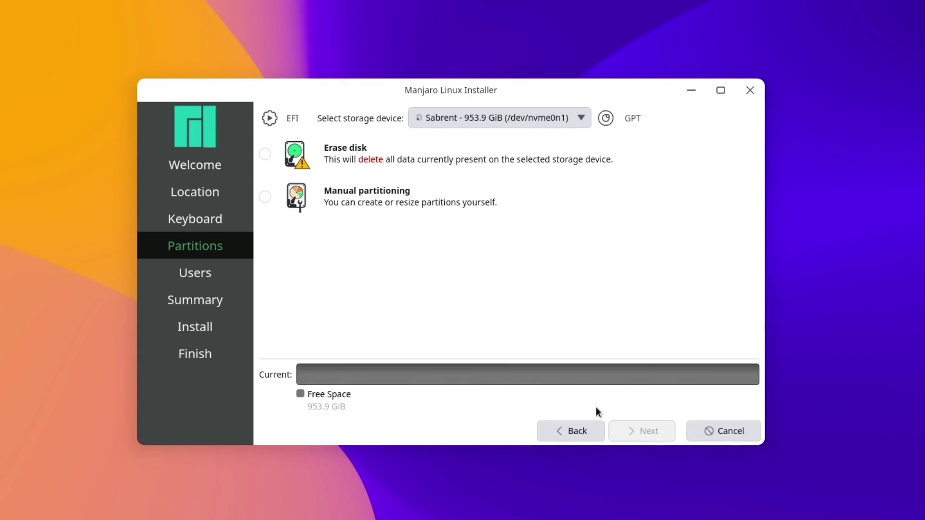
# - Erase the whole 953.9 GiB disk using Swap (with Hibernate) and a btrfs filesystem
pyautogui.click(267, 154)
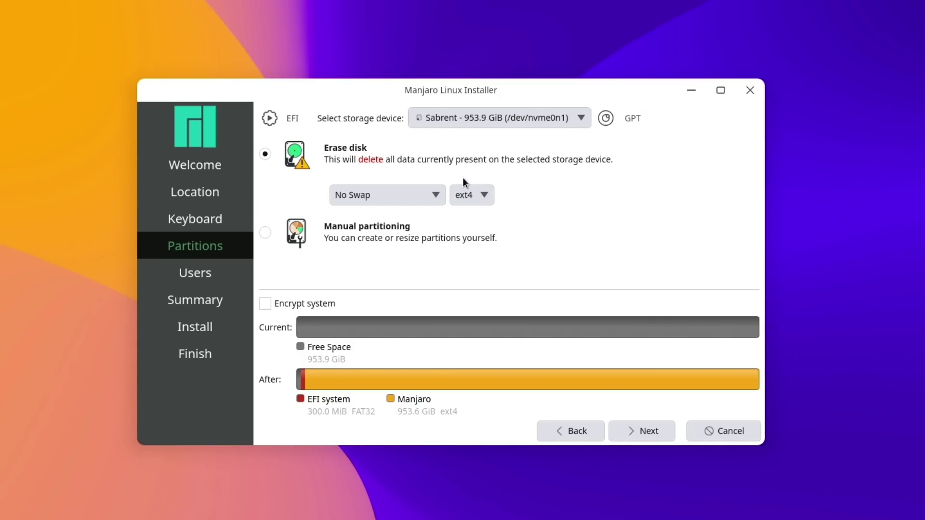
pyautogui.click(438, 196)
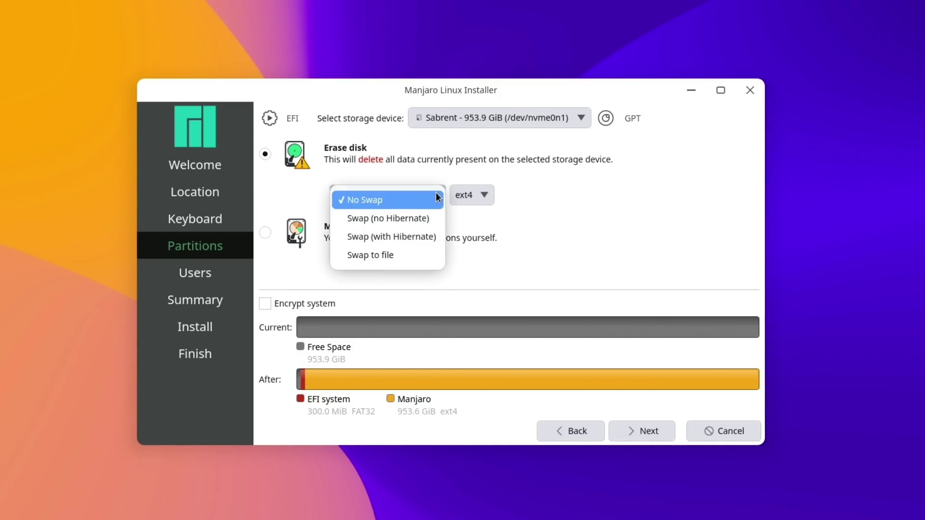
pyautogui.click(385, 237)
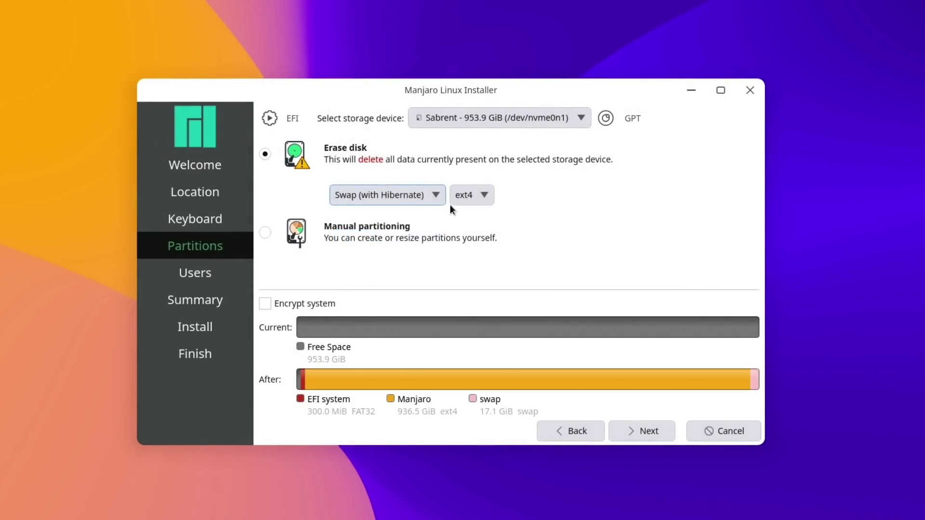
pyautogui.click(485, 196)
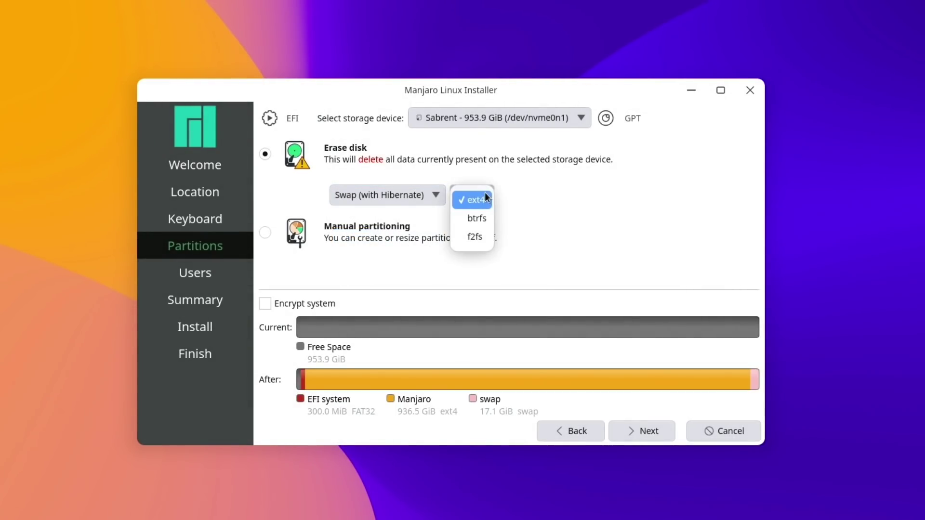
pyautogui.click(475, 219)
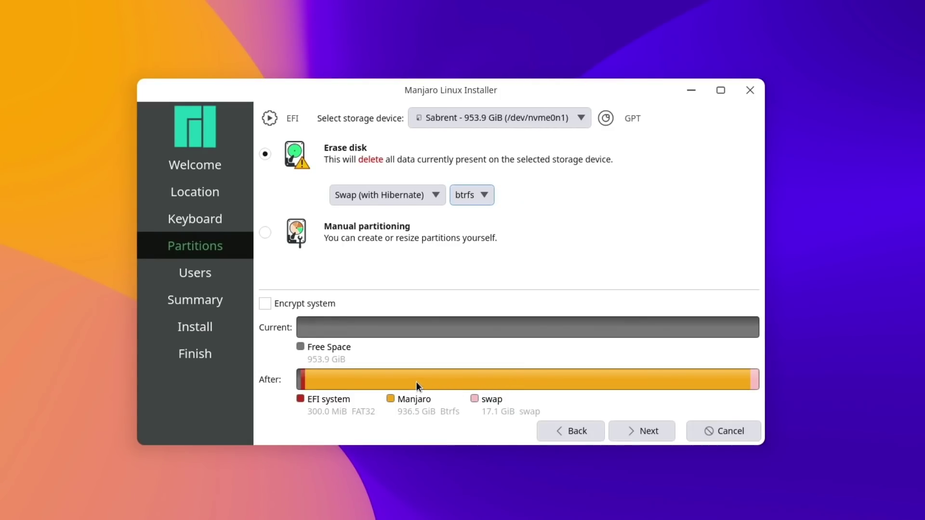
# - Enter the user's full name, login name, computer name cutie and an account password
pyautogui.click(642, 429)
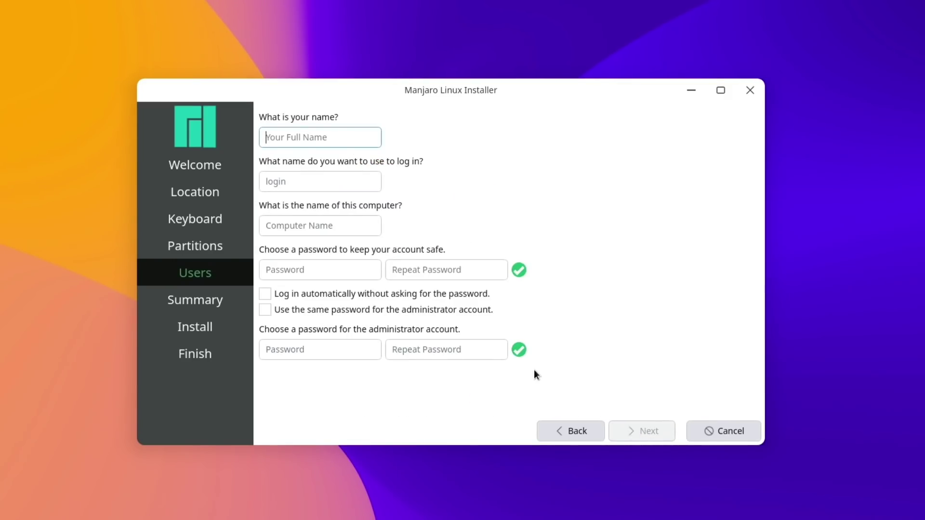
pyautogui.write('tyler')
pyautogui.press('Tab')
pyautogui.press('Tab')
pyautogui.write('cutie')
pyautogui.press('Tab')
pyautogui.write('123')
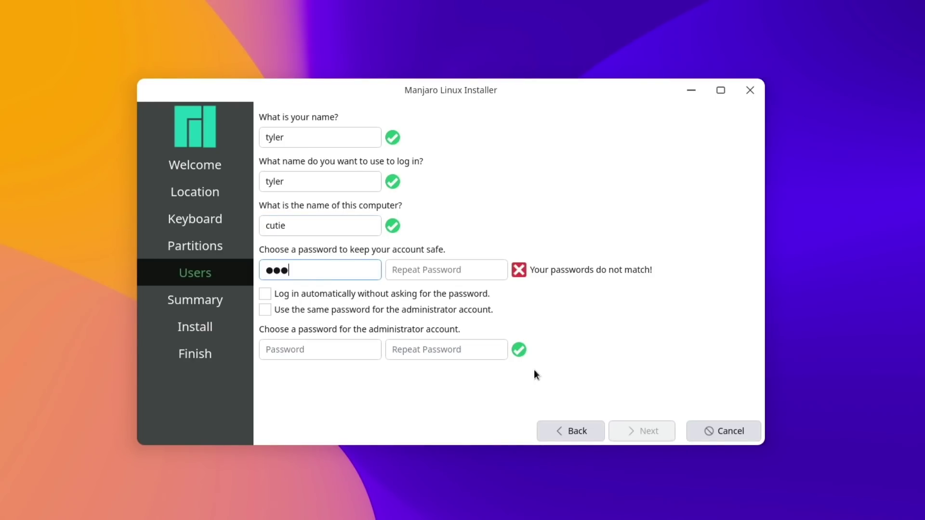
pyautogui.write('45678')
pyautogui.press('Tab')
pyautogui.write('1234567')
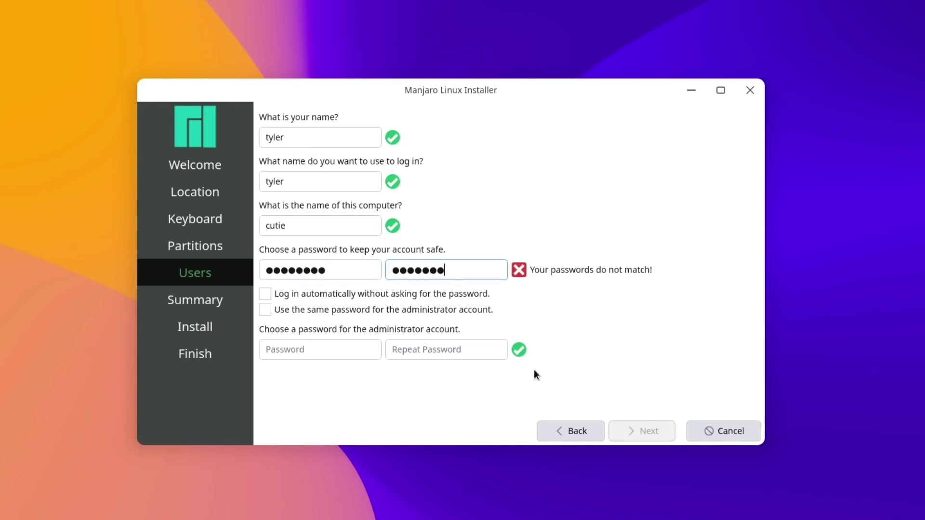
pyautogui.write('8')
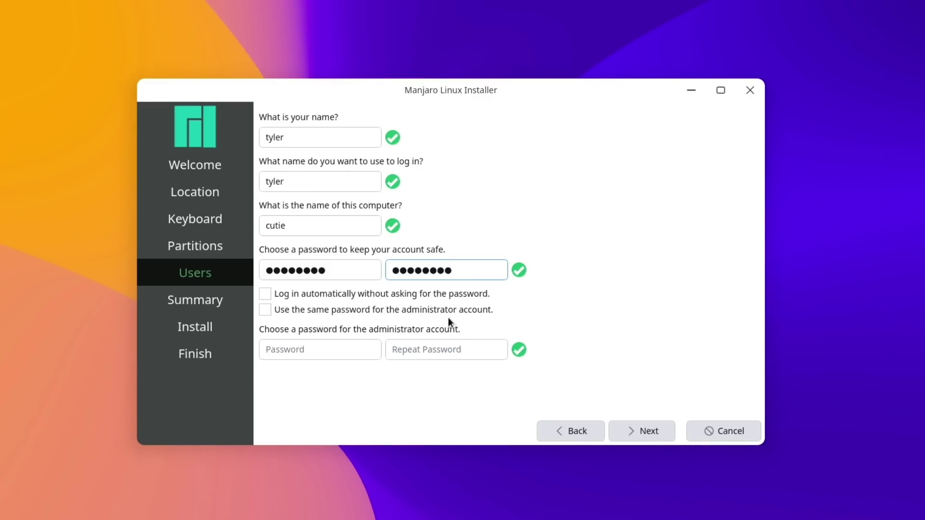
# - Reuse the user password for the administrator and install Manjaro despite the warning
pyautogui.click(452, 310)
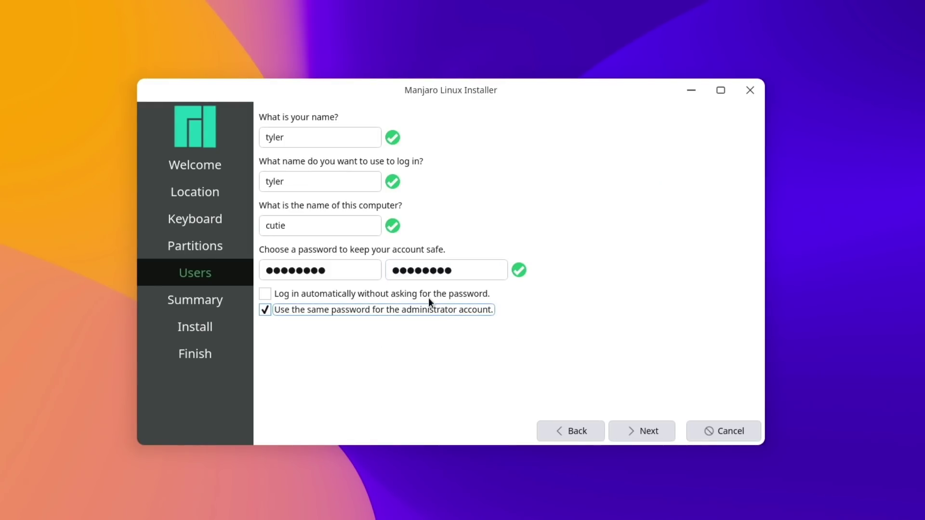
pyautogui.click(649, 431)
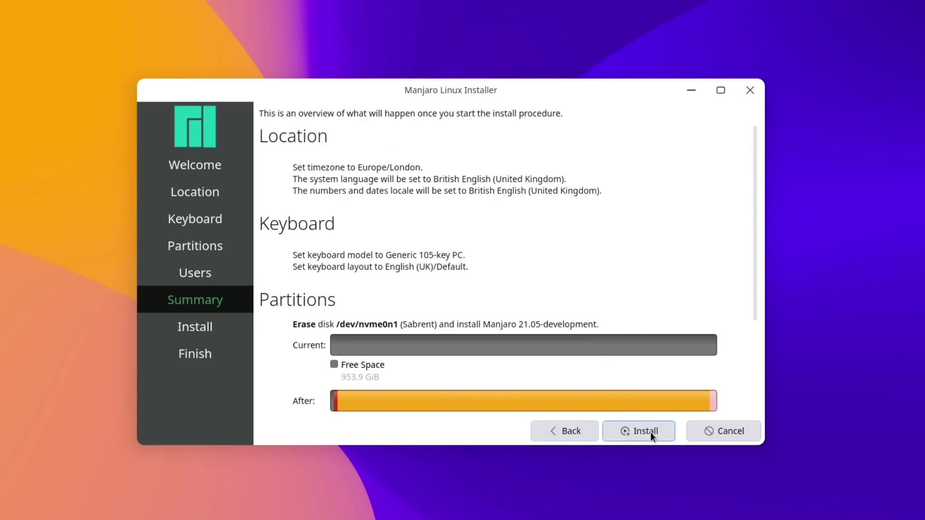
pyautogui.click(650, 432)
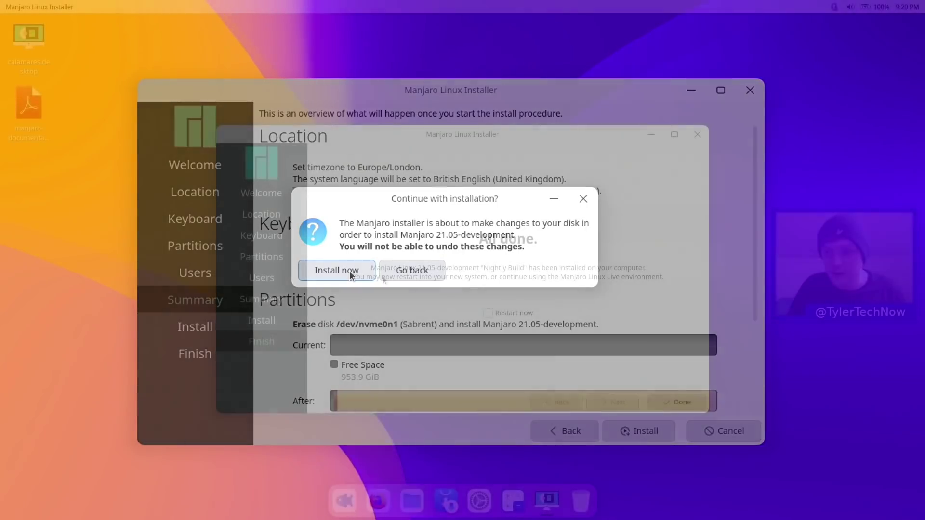
pyautogui.click(349, 270)
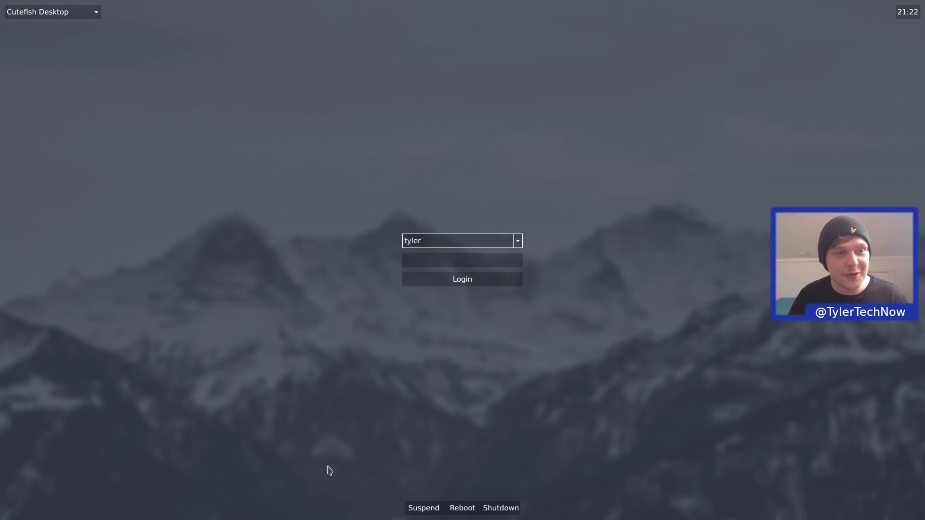
pyautogui.click(55, 10)
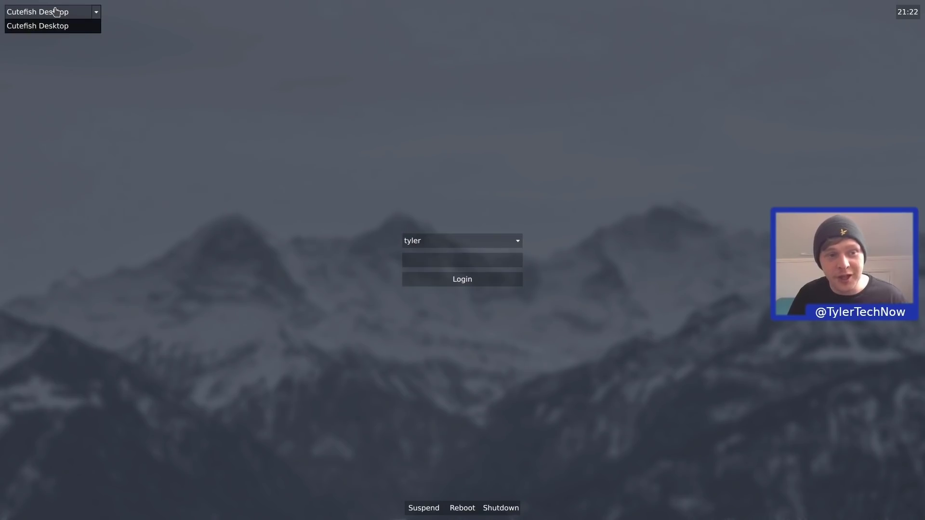
pyautogui.click(86, 25)
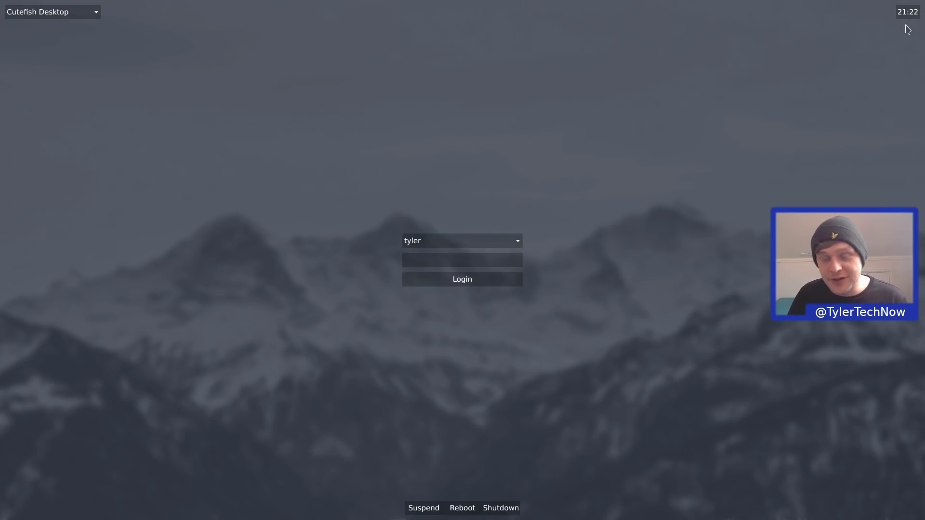
pyautogui.click(424, 244)
pyautogui.click(340, 276)
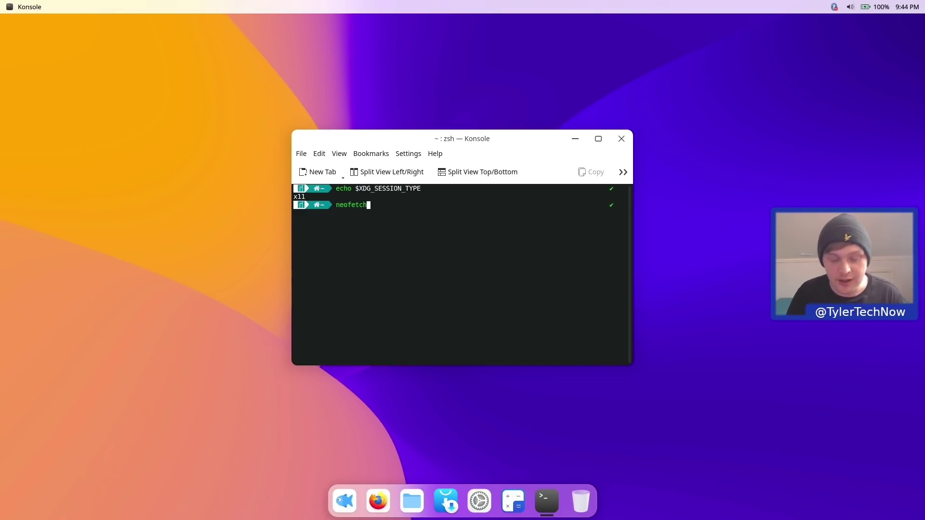
# - Run neofetch to display the Manjaro system summary
pyautogui.press('Return')
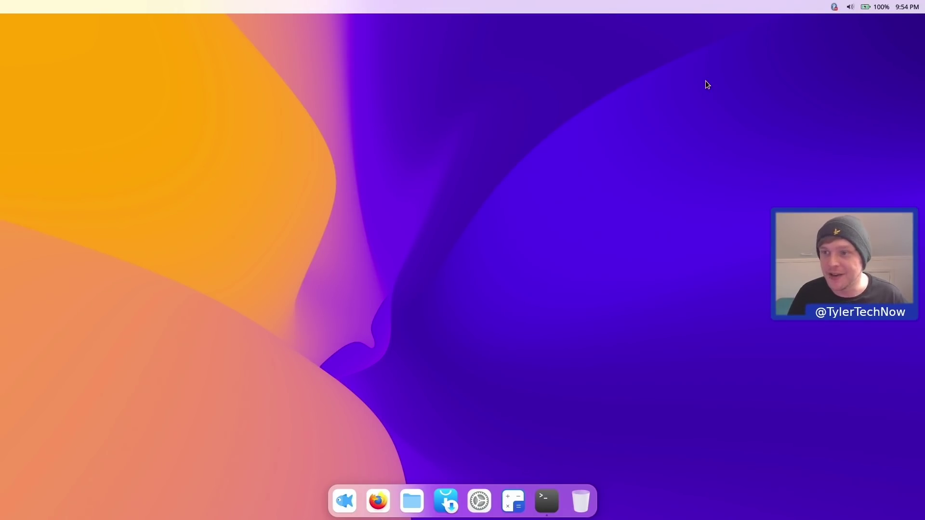
# - Open the quick settings panel from the top-right status area
pyautogui.click(872, 12)
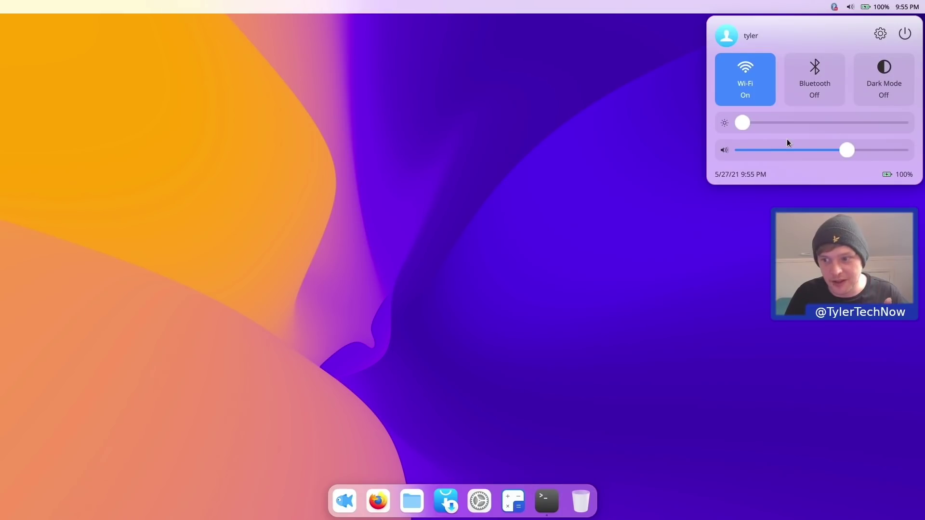
# - Try turning Bluetooth on from the tray's Bluetooth device manager
pyautogui.click(559, 129)
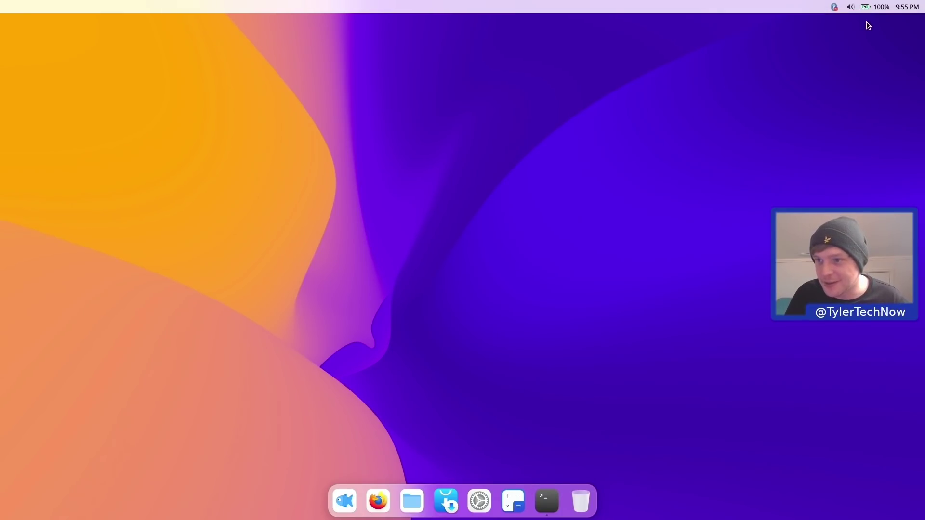
pyautogui.click(837, 8)
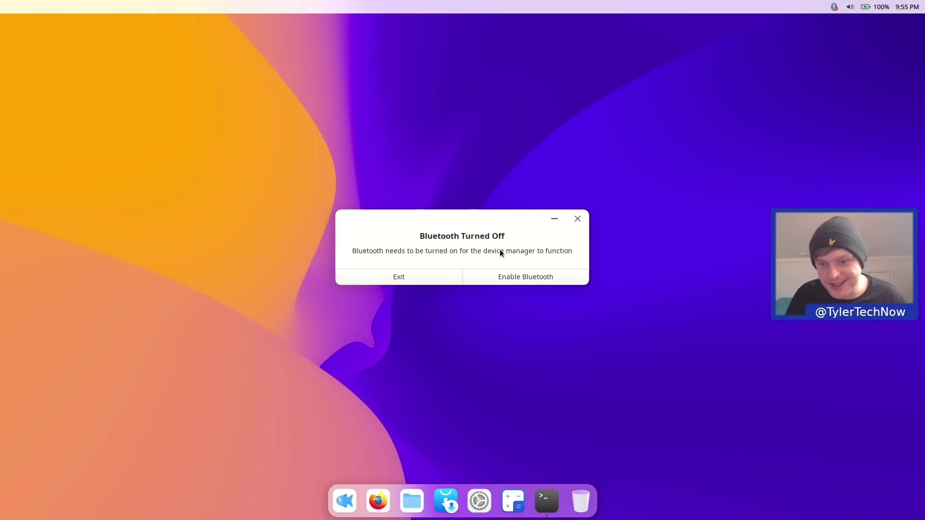
pyautogui.click(530, 272)
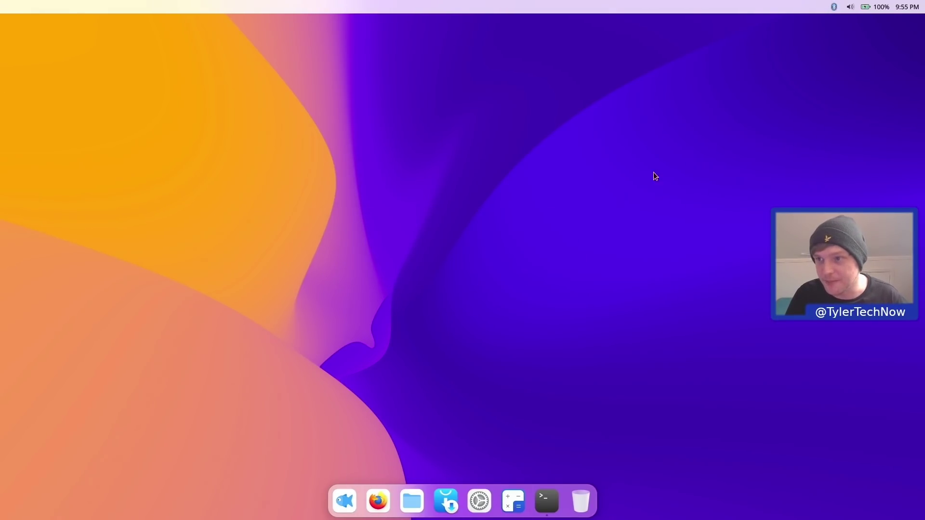
pyautogui.click(879, 7)
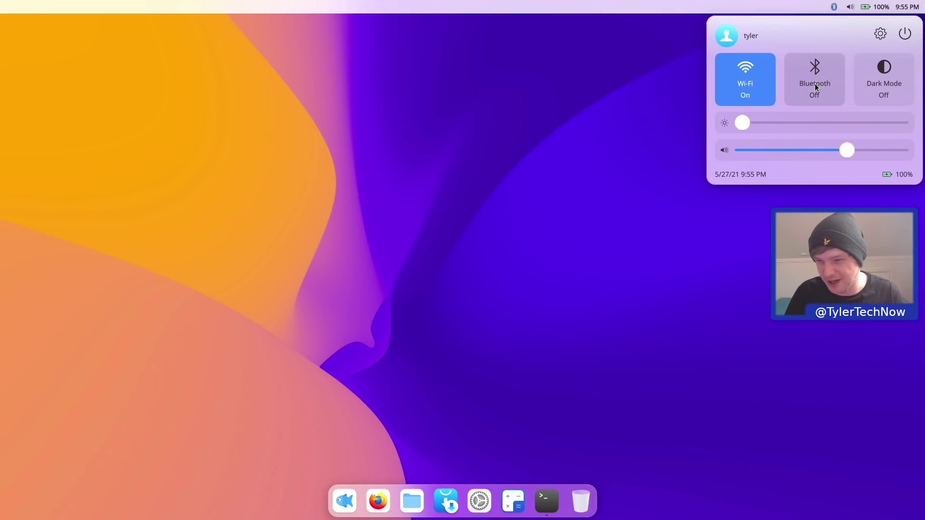
pyautogui.click(655, 77)
pyautogui.click(833, 7)
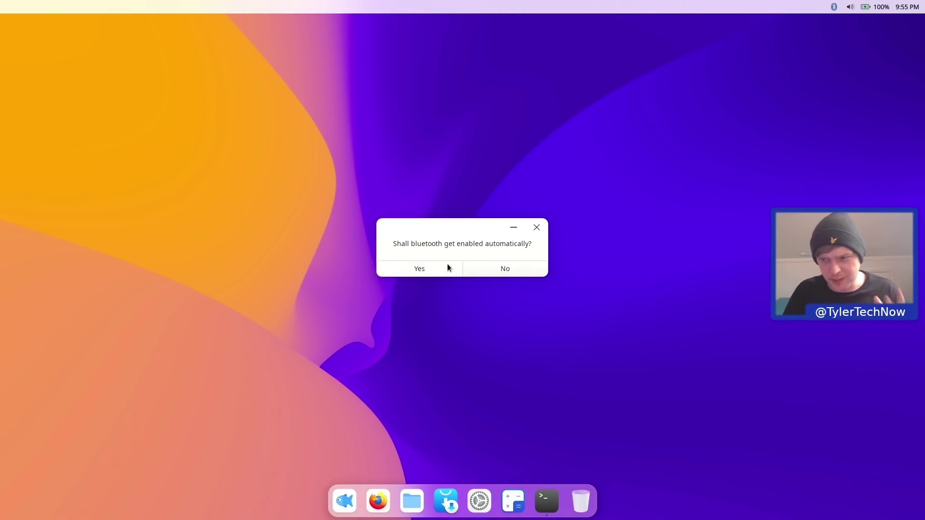
pyautogui.click(867, 7)
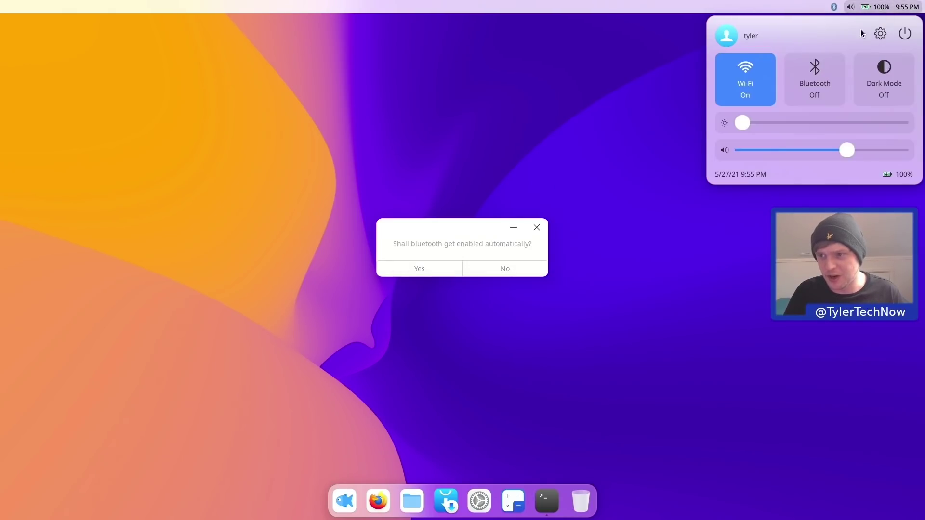
pyautogui.click(463, 228)
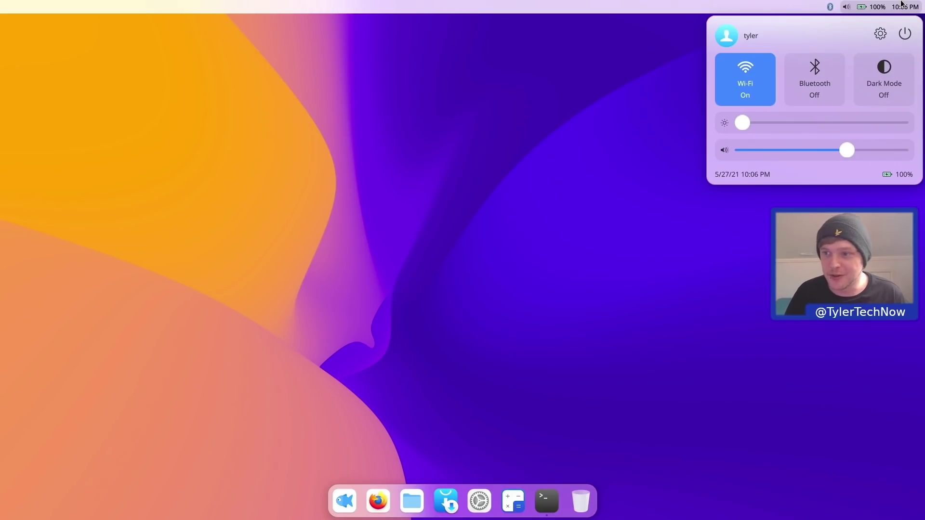
# - Switch the desktop to Dark Mode, return it to light mode, and close quick settings
pyautogui.click(883, 70)
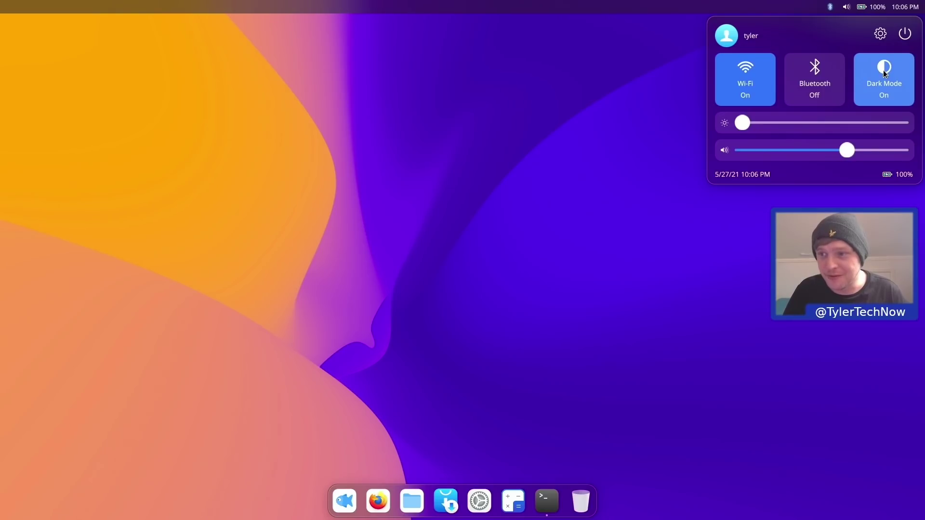
pyautogui.click(883, 70)
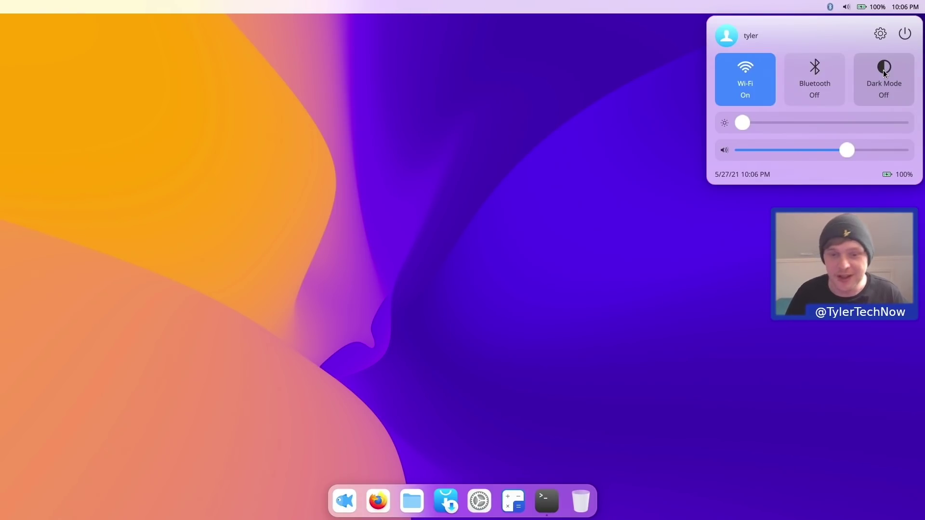
pyautogui.click(406, 107)
# - Bring Konsole forward and close it with Close in the top-bar app menu
pyautogui.click(539, 505)
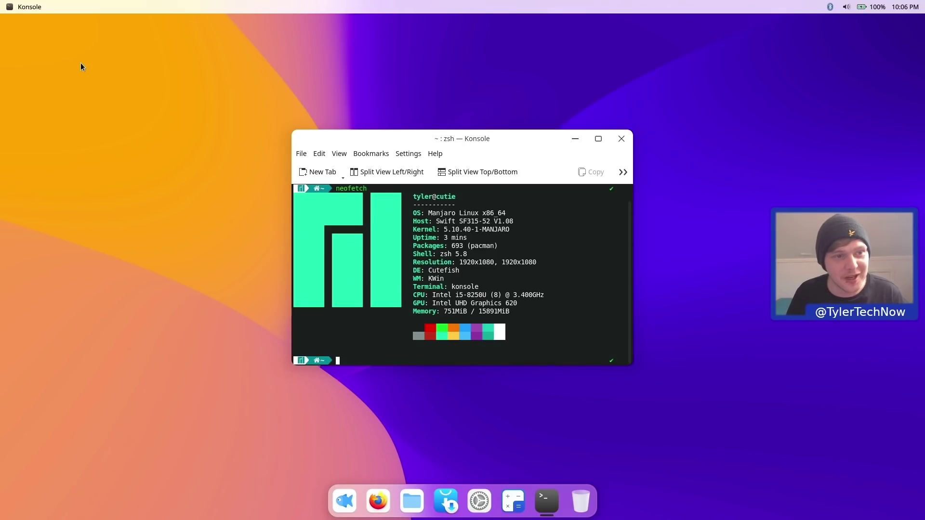
pyautogui.click(29, 9)
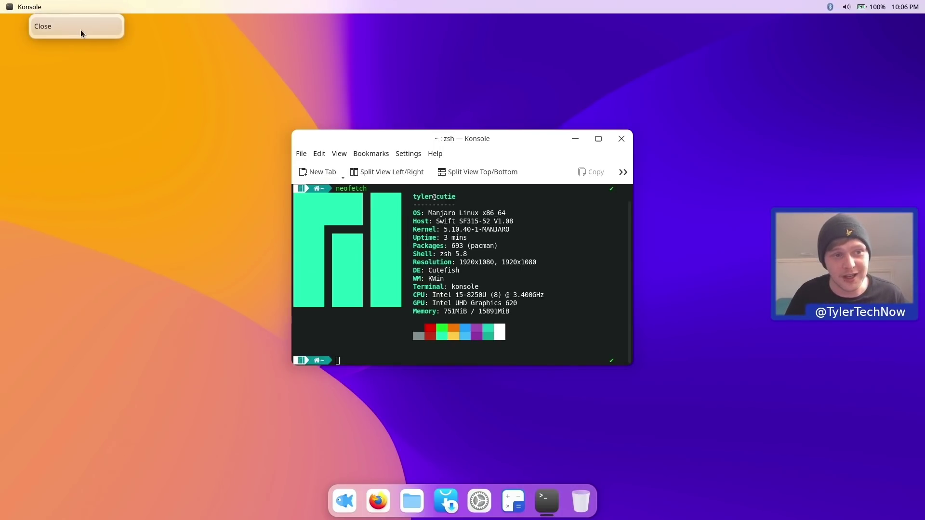
pyautogui.click(170, 174)
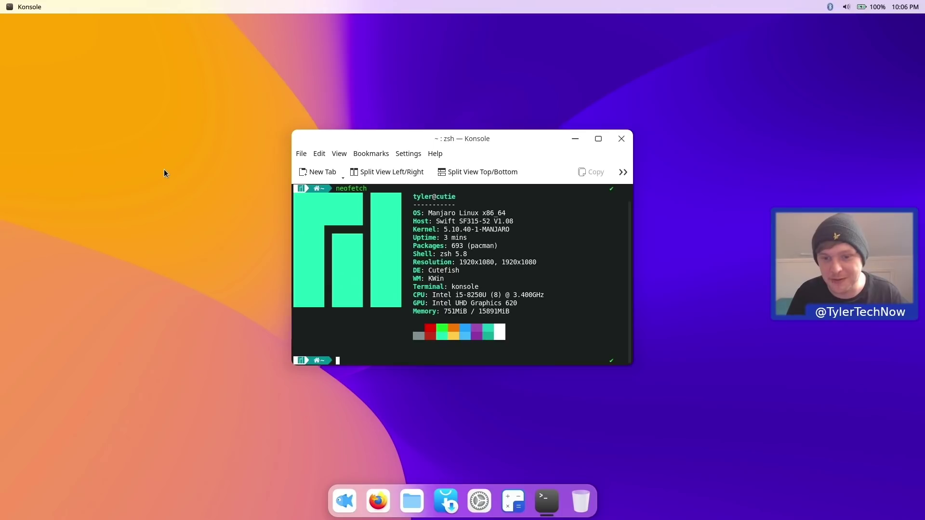
pyautogui.click(29, 7)
pyautogui.click(40, 30)
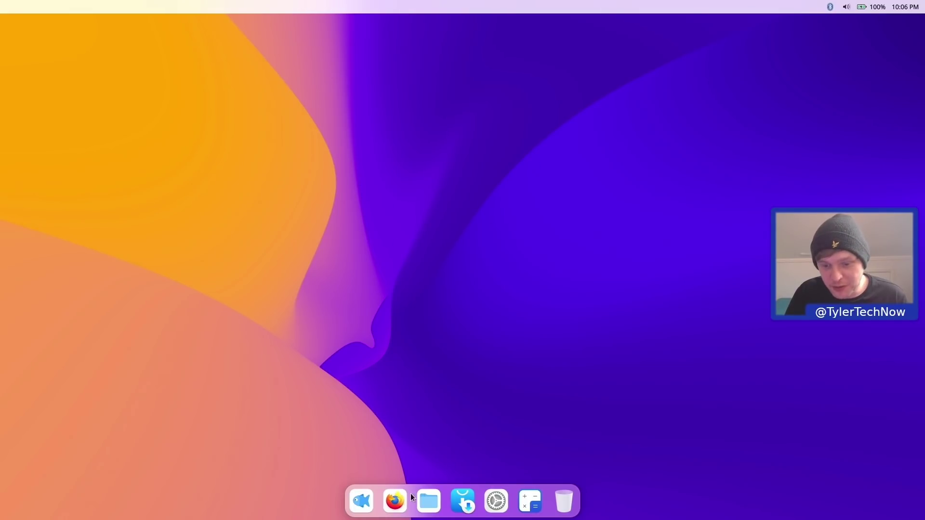
pyautogui.rightClick(431, 166)
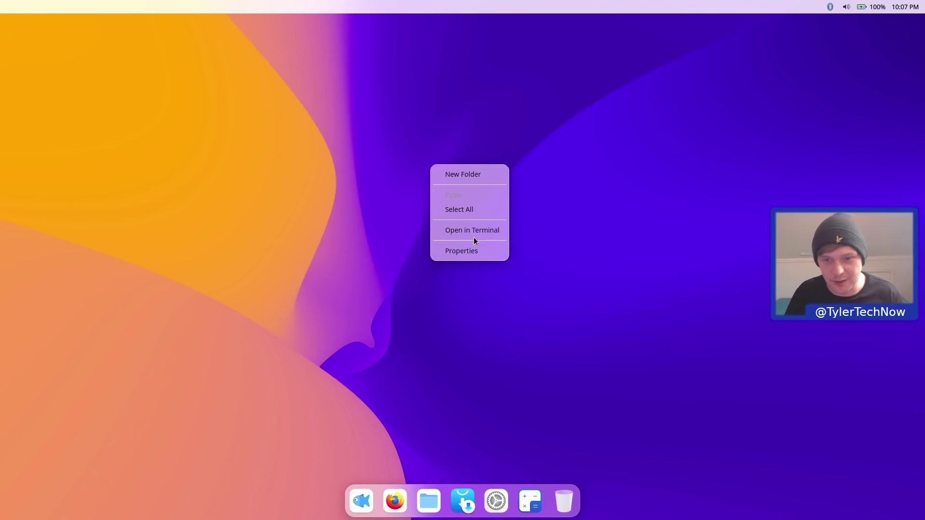
pyautogui.click(467, 174)
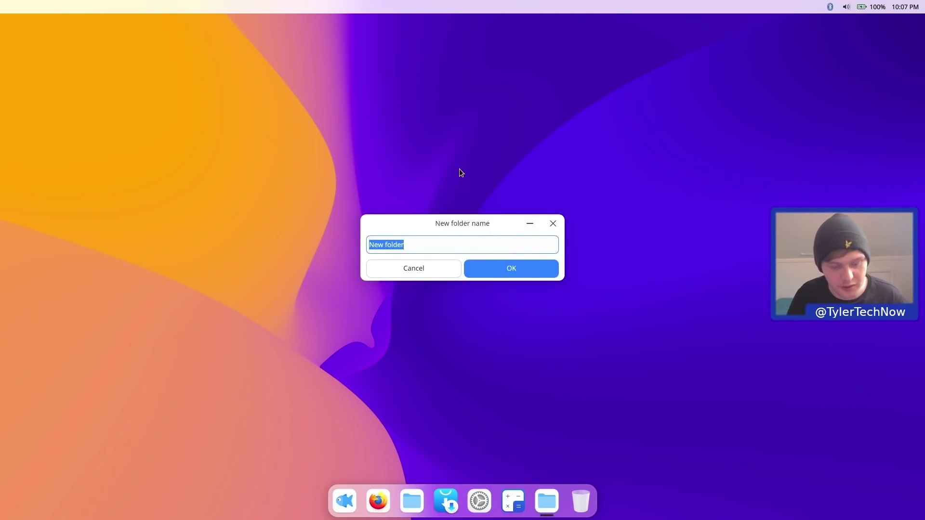
pyautogui.write('test')
pyautogui.press('Return')
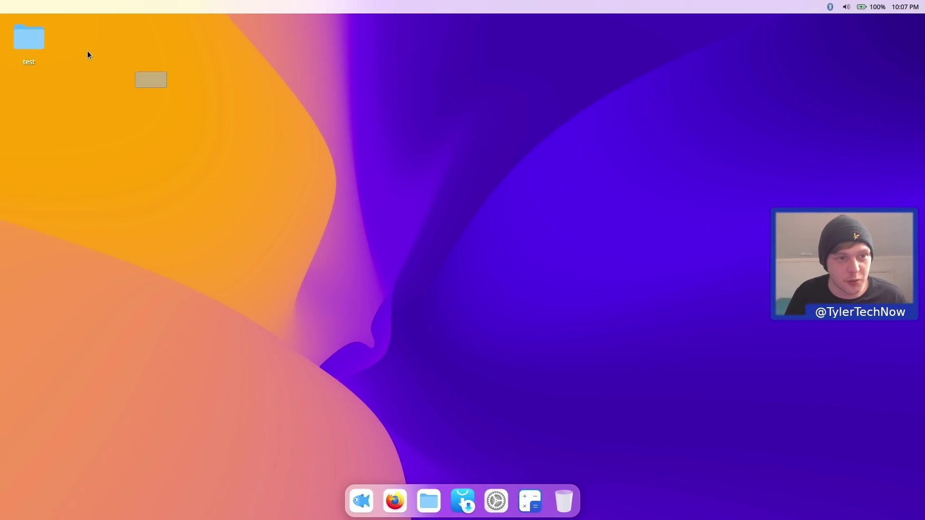
pyautogui.moveTo(82, 48); pyautogui.dragTo(27, 31)
pyautogui.rightClick(27, 30)
pyautogui.click(86, 140)
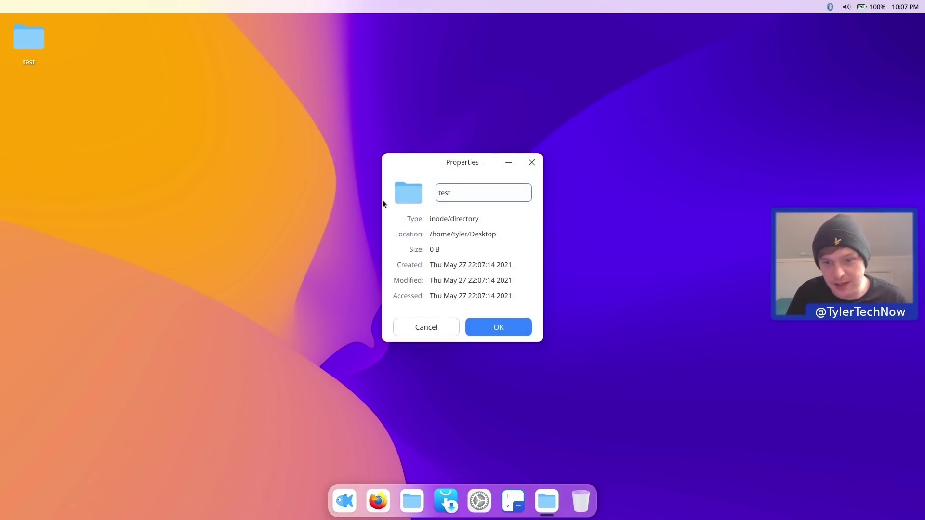
pyautogui.click(532, 163)
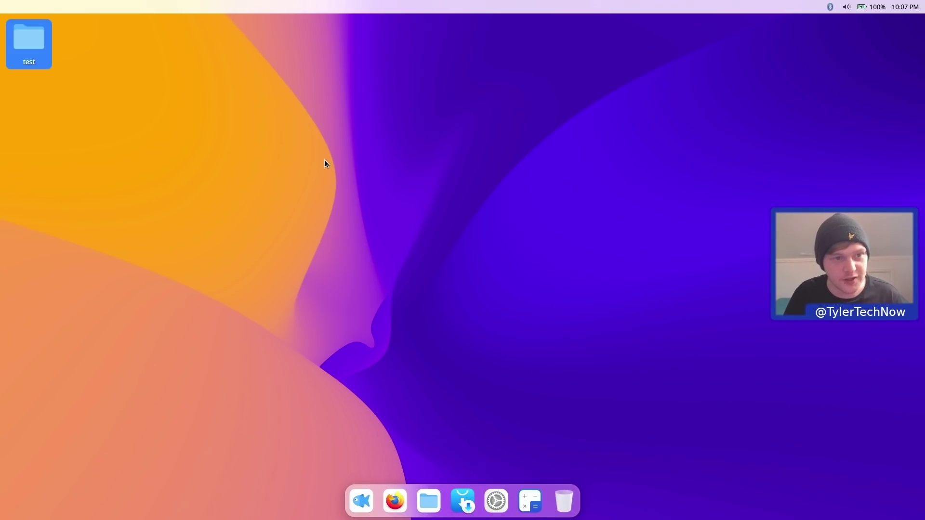
pyautogui.press('Delete')
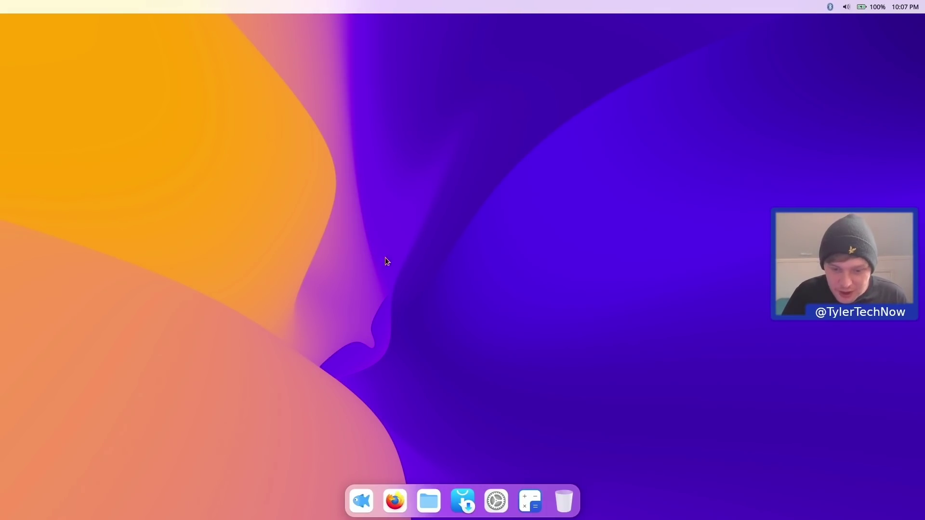
# - Open the launcher, dismiss it with Escape, and reopen the installed-apps grid
pyautogui.click(368, 499)
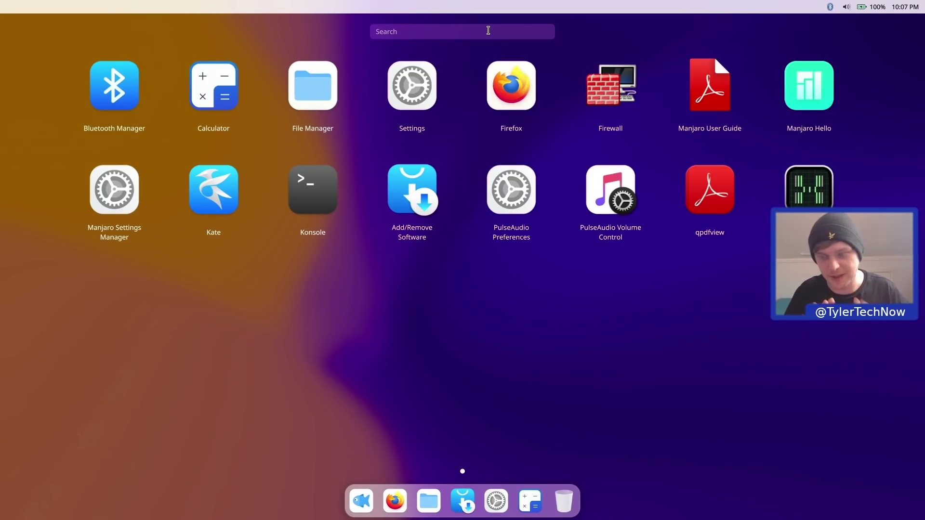
pyautogui.press('Escape')
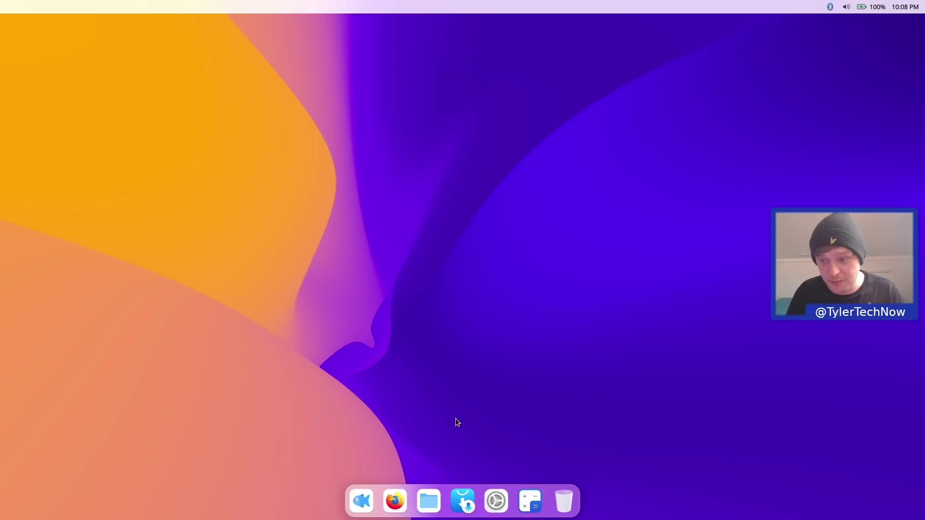
pyautogui.click(361, 502)
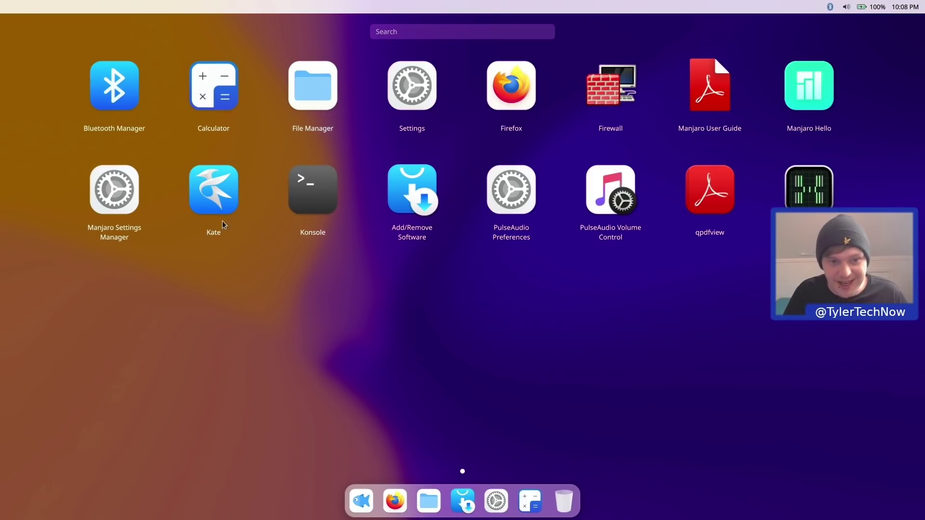
# - Launch Kate and open a second Kate window beside it
pyautogui.click(226, 200)
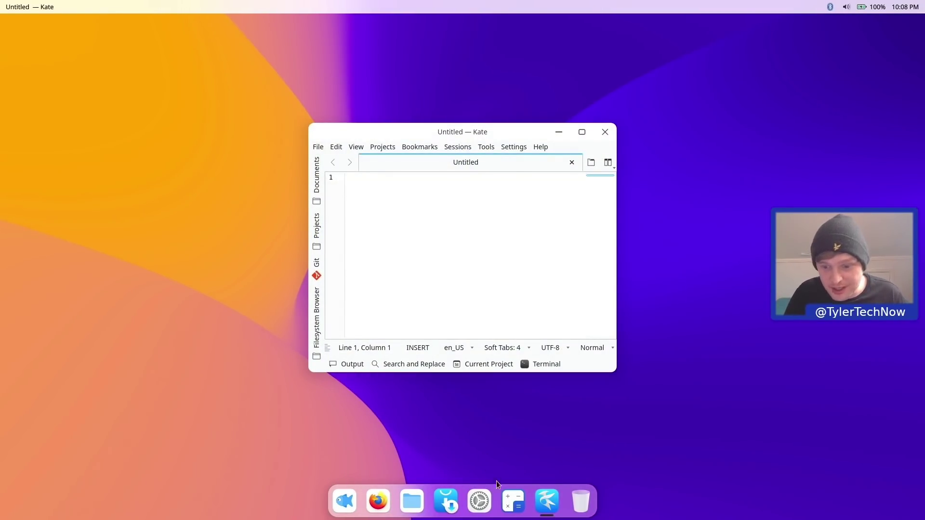
pyautogui.rightClick(547, 502)
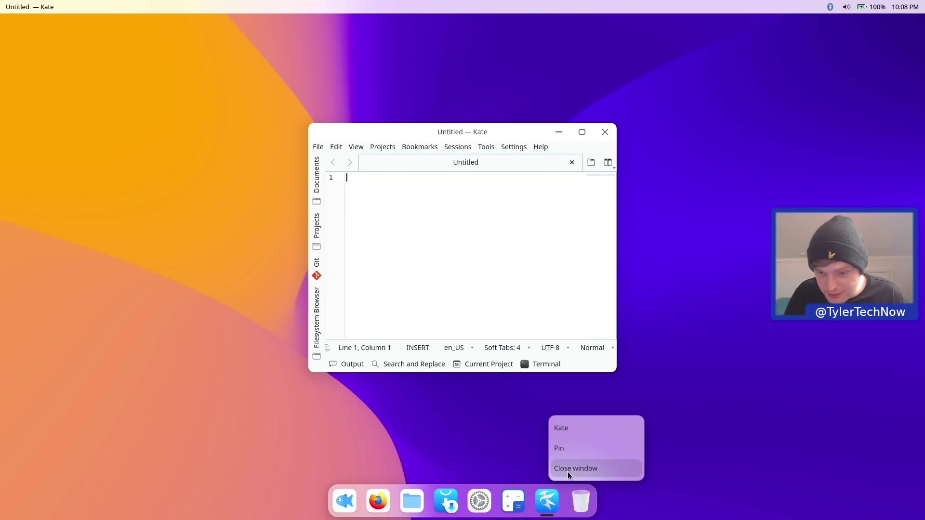
pyautogui.click(564, 425)
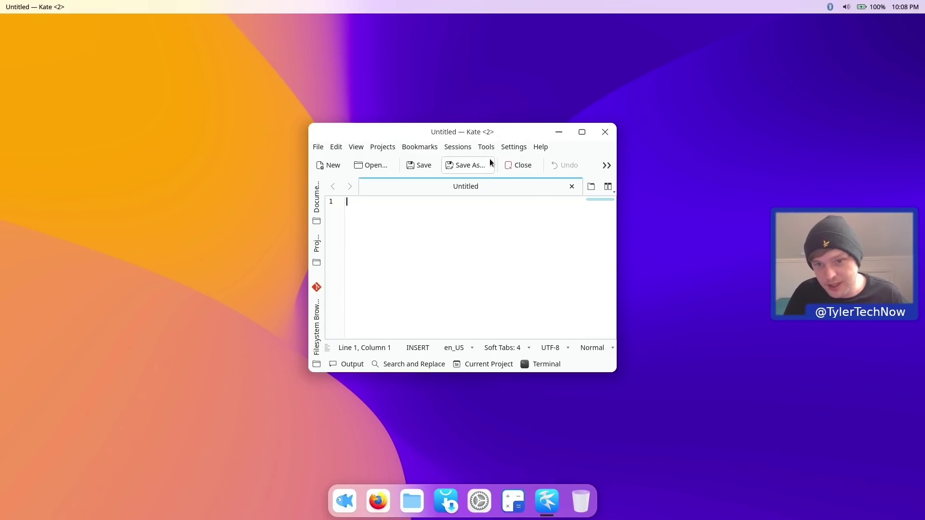
pyautogui.moveTo(484, 132); pyautogui.dragTo(275, 131)
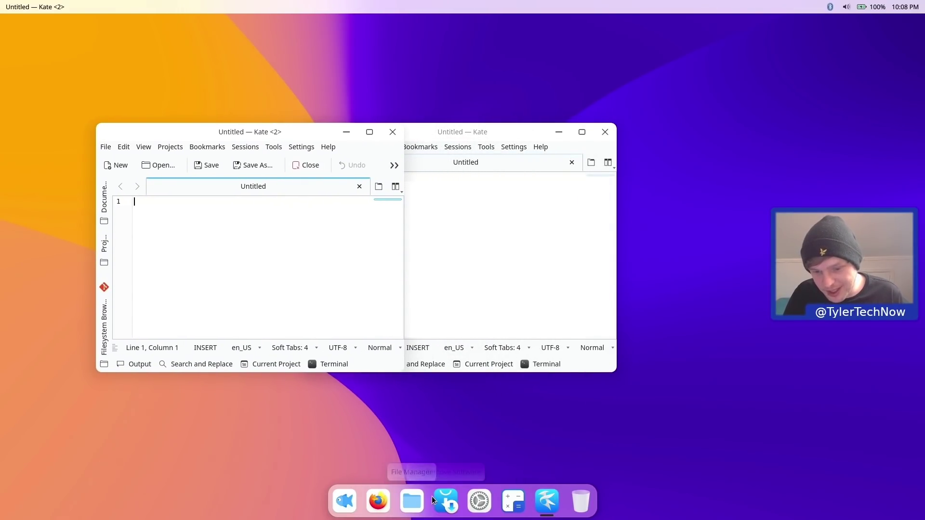
# - Open two File Manager windows from the dock
pyautogui.click(415, 503)
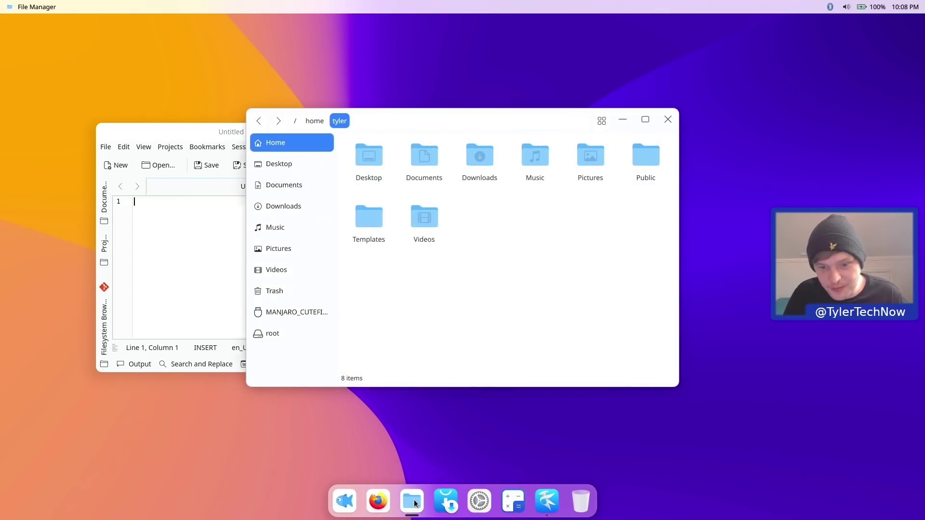
pyautogui.rightClick(414, 502)
pyautogui.click(432, 424)
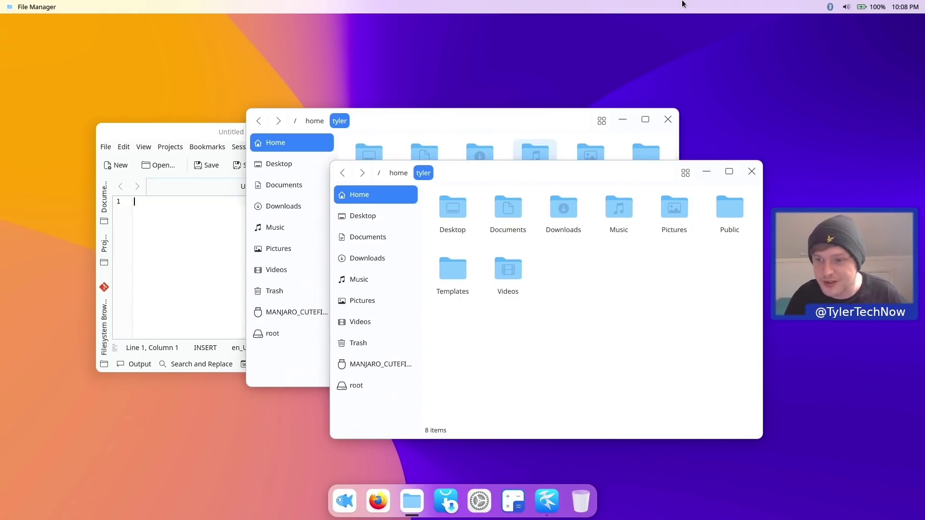
# - Close both File Manager windows and both Kate windows
pyautogui.click(751, 172)
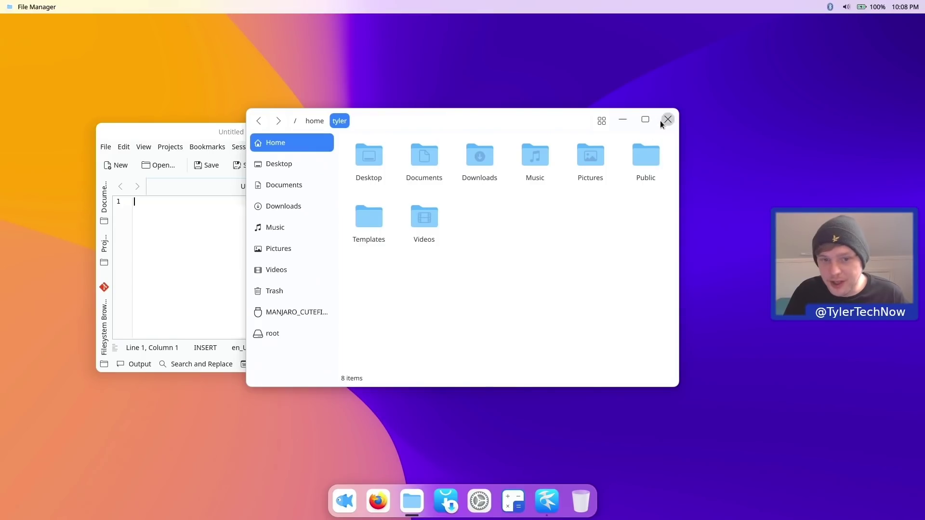
pyautogui.click(667, 120)
pyautogui.click(392, 133)
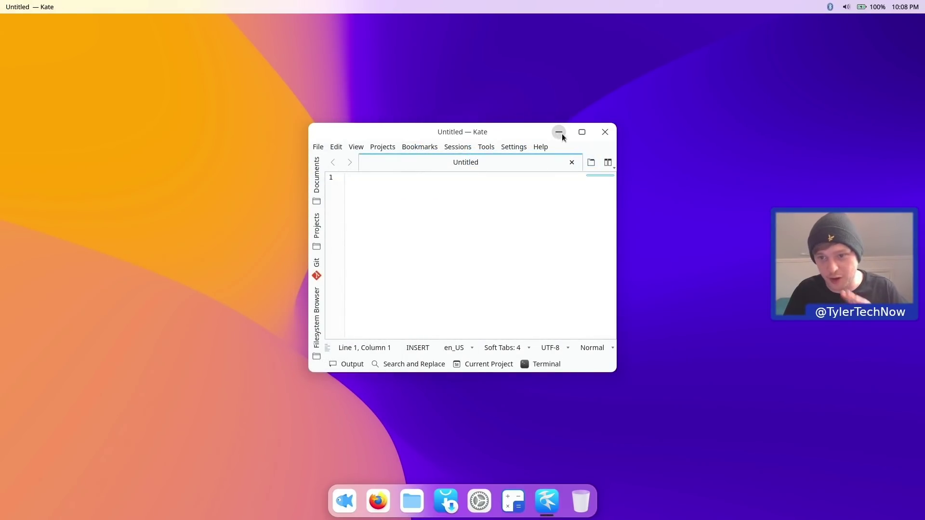
pyautogui.click(604, 133)
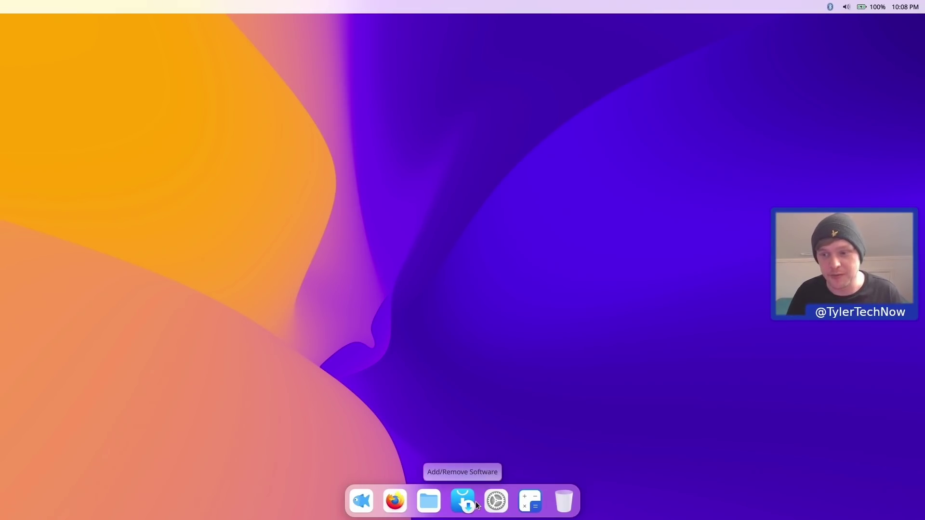
# - Enable automatic login for the current user, authorizing with the account password, then view Display settings
pyautogui.click(496, 502)
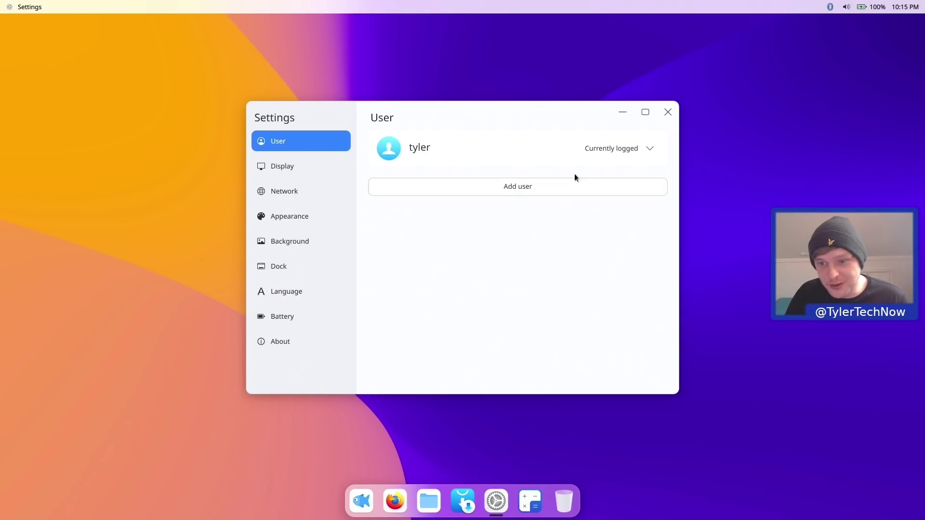
pyautogui.click(649, 149)
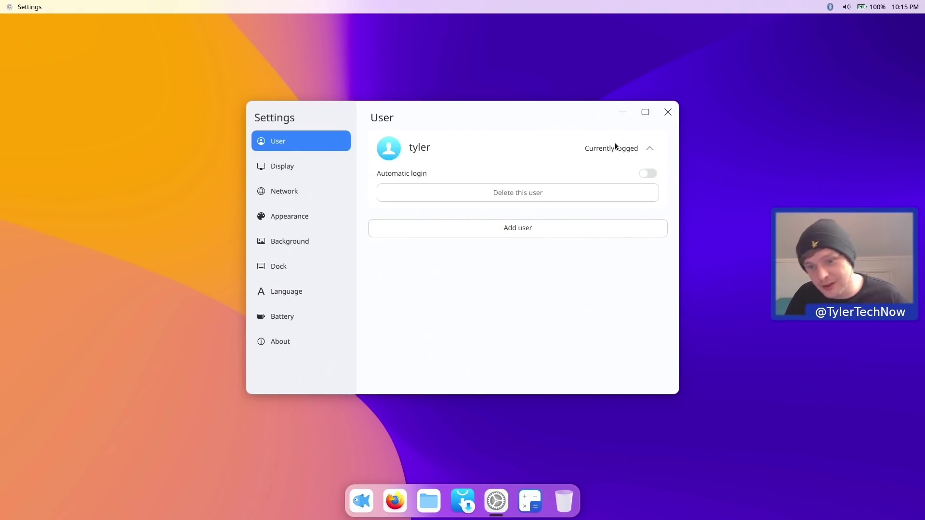
pyautogui.click(647, 173)
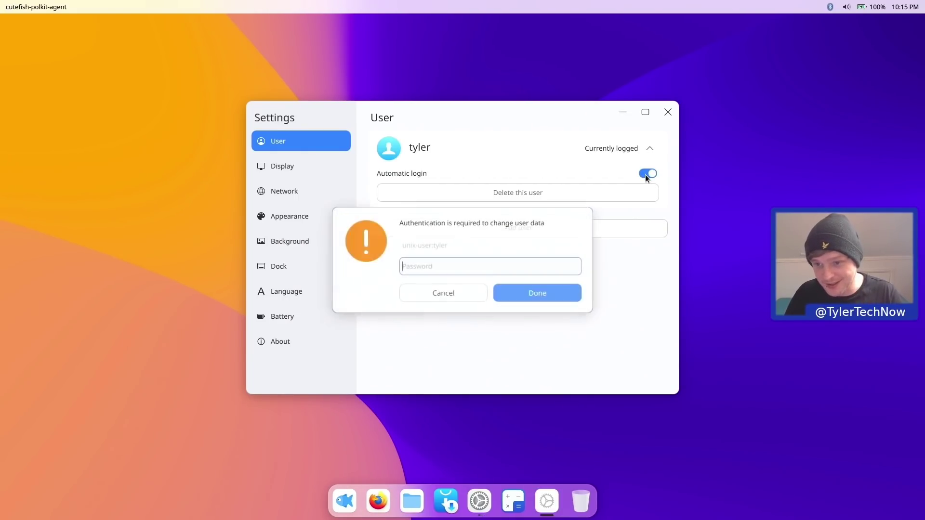
pyautogui.write('********')
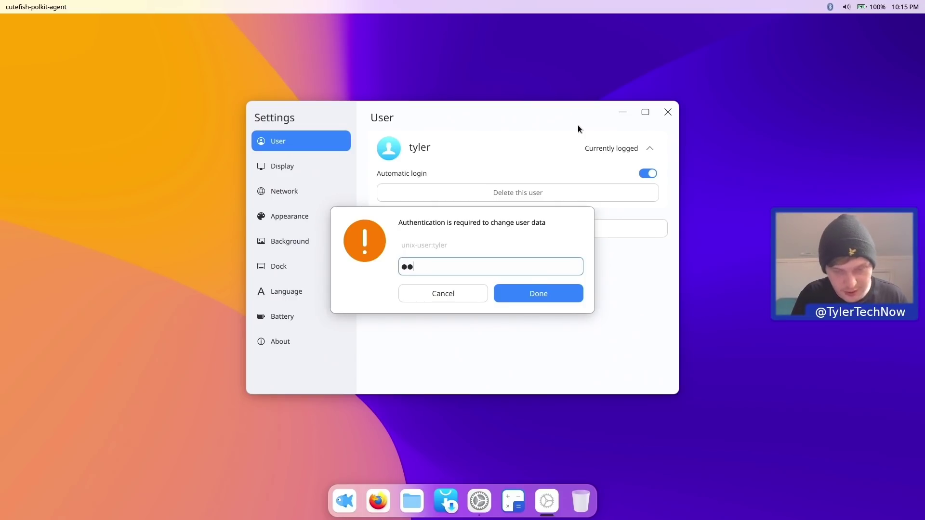
pyautogui.press('Return')
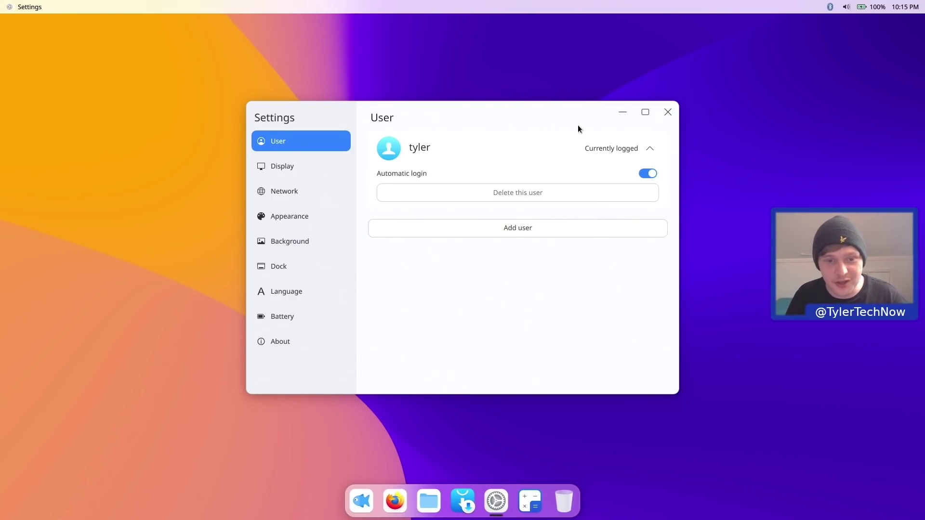
pyautogui.click(305, 164)
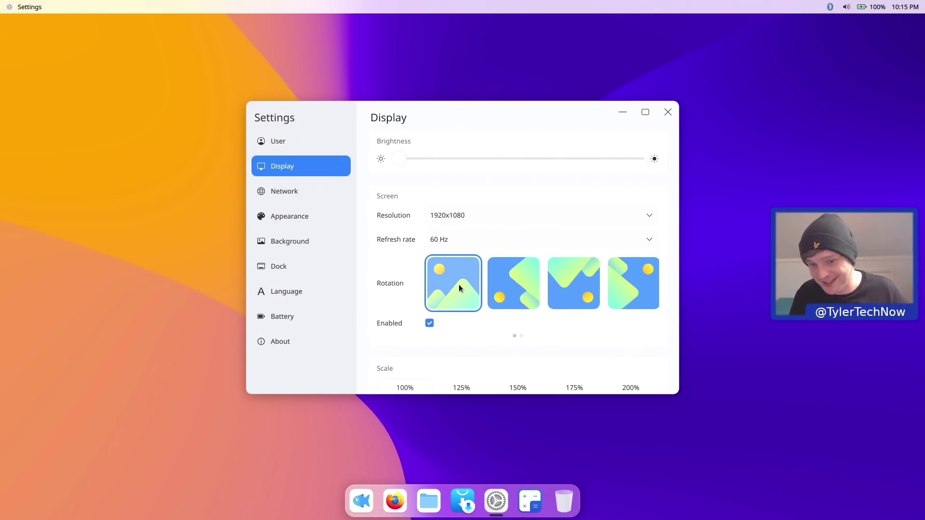
# - Test screen rotations on the 1920x1080 display and leave it in standard landscape orientation
pyautogui.click(528, 292)
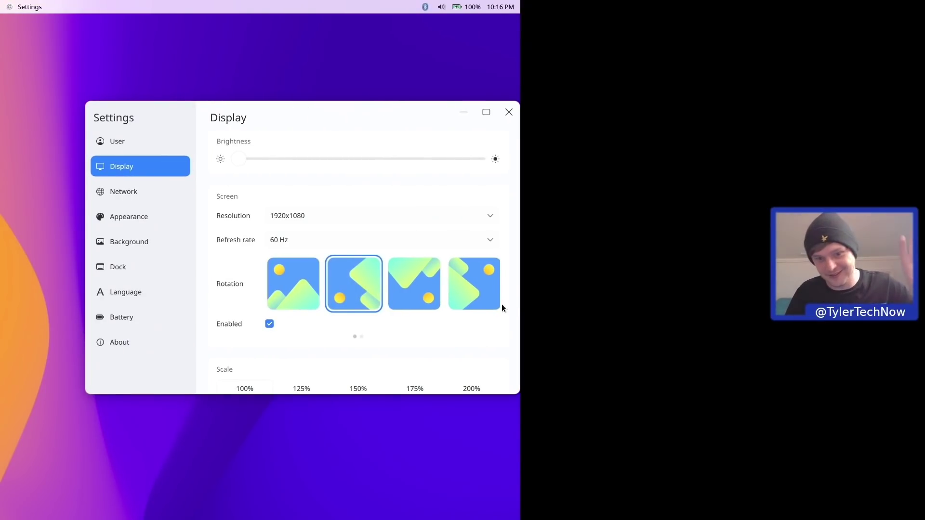
pyautogui.click(313, 282)
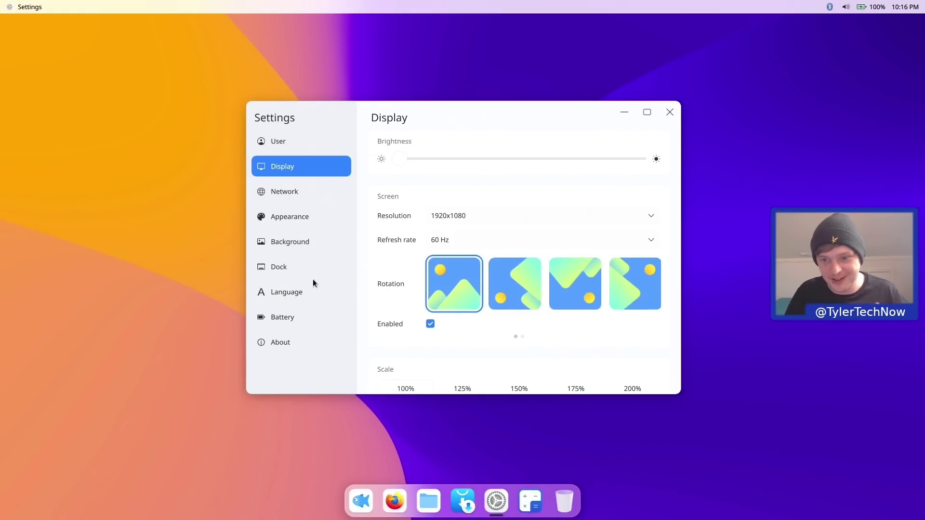
pyautogui.click(429, 323)
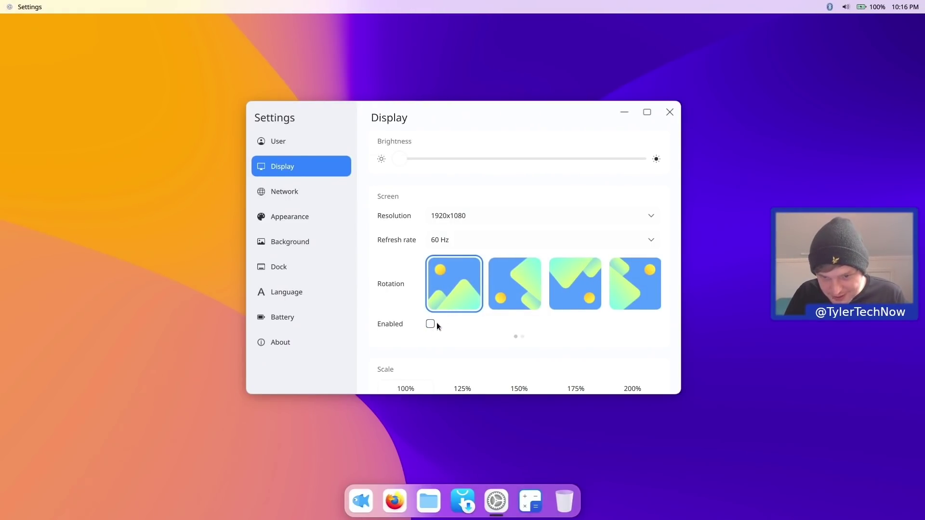
pyautogui.click(509, 289)
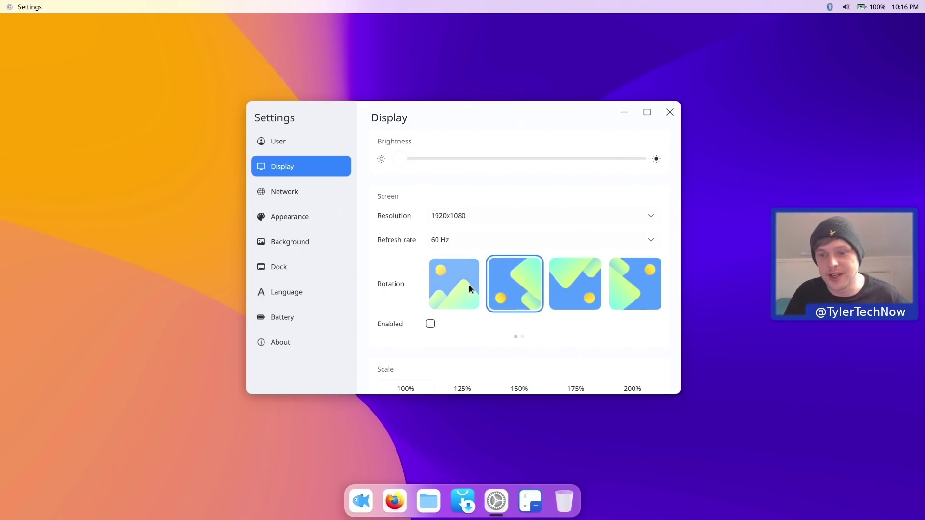
pyautogui.click(521, 337)
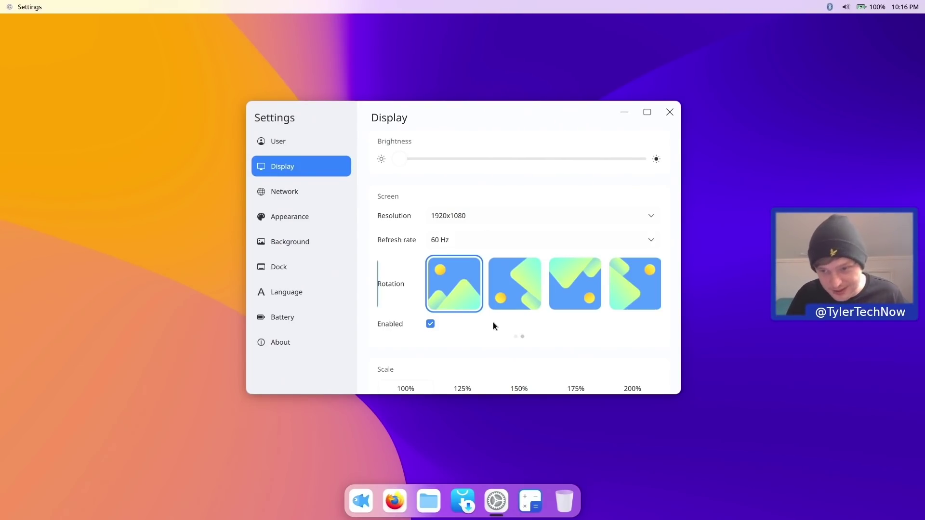
pyautogui.scroll(-1, 660, 255)
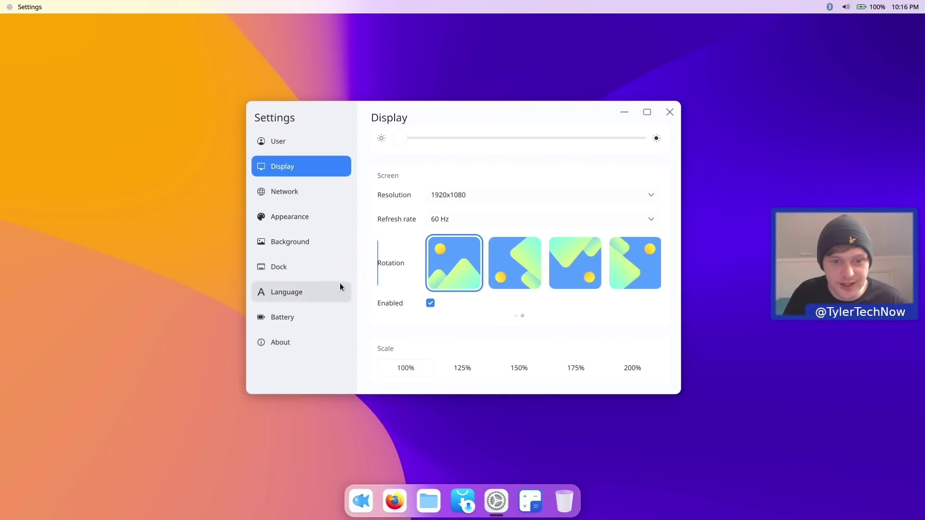
# - Close and relaunch Cutefish Settings from the dock twice, reopening it on the User page
pyautogui.hotkey('alt', 'F4')
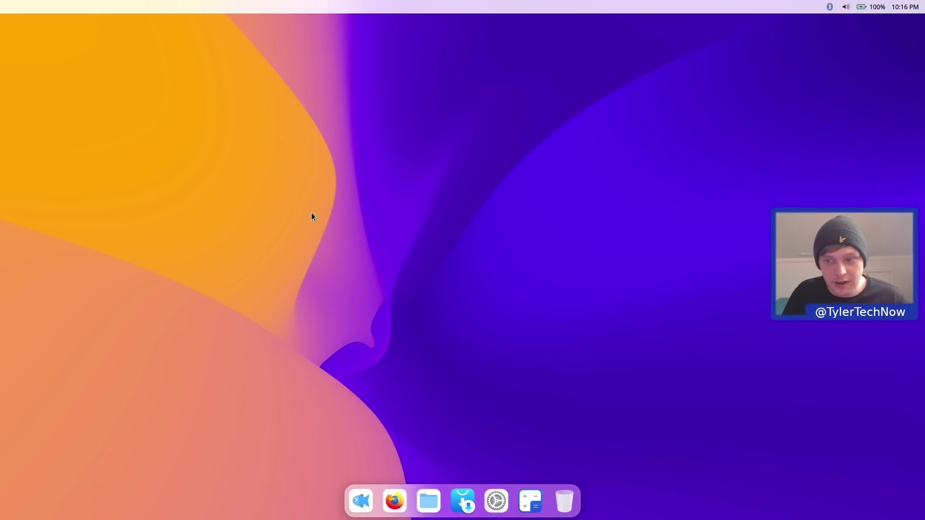
pyautogui.click(492, 489)
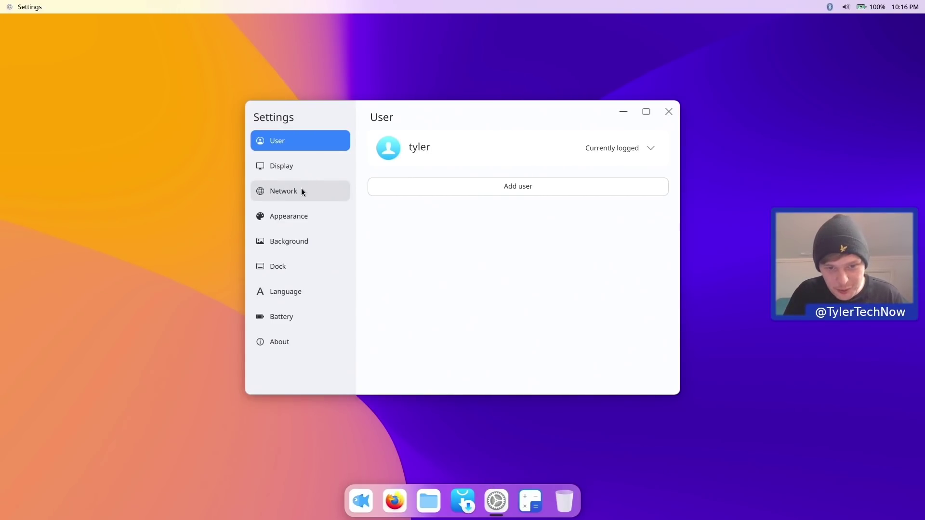
pyautogui.hotkey('alt', 'F4')
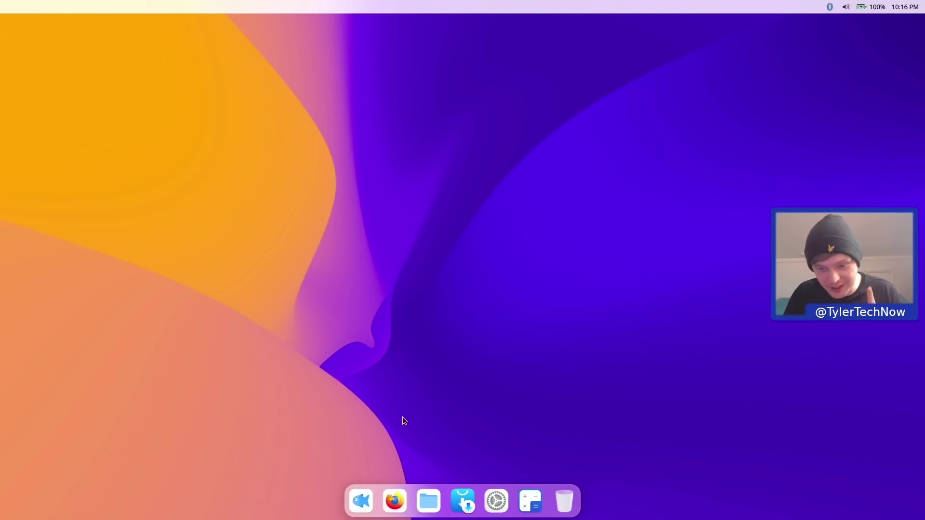
pyautogui.click(496, 501)
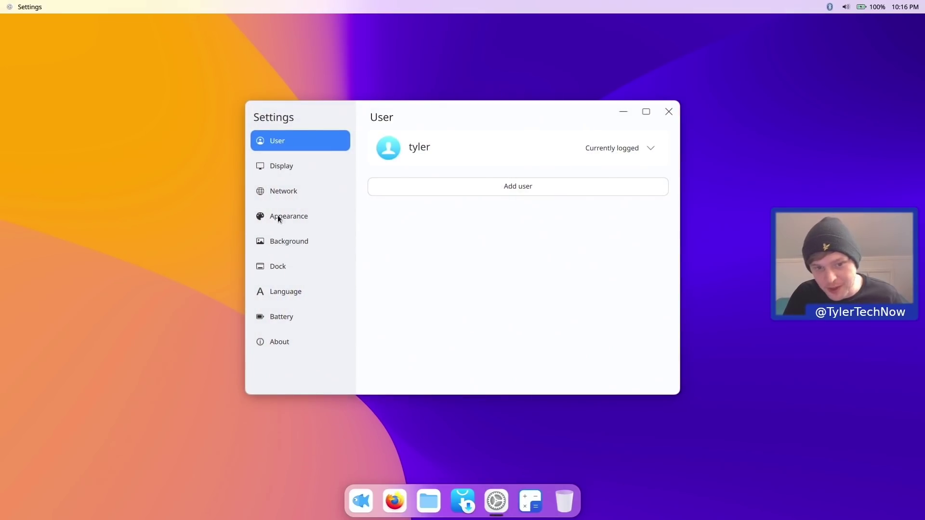
# - Try the dark theme, wallpaper dimming and green accent, then revert to Light theme with blue accent
pyautogui.click(299, 215)
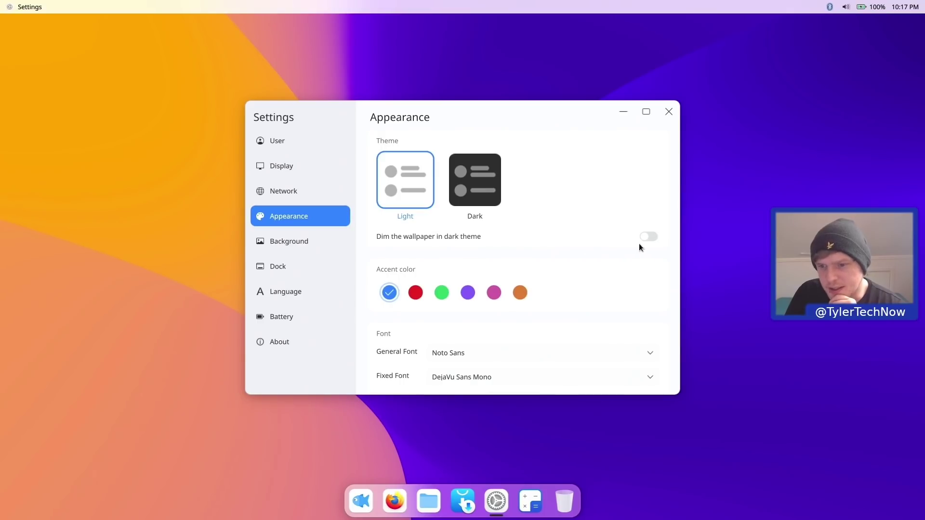
pyautogui.click(478, 181)
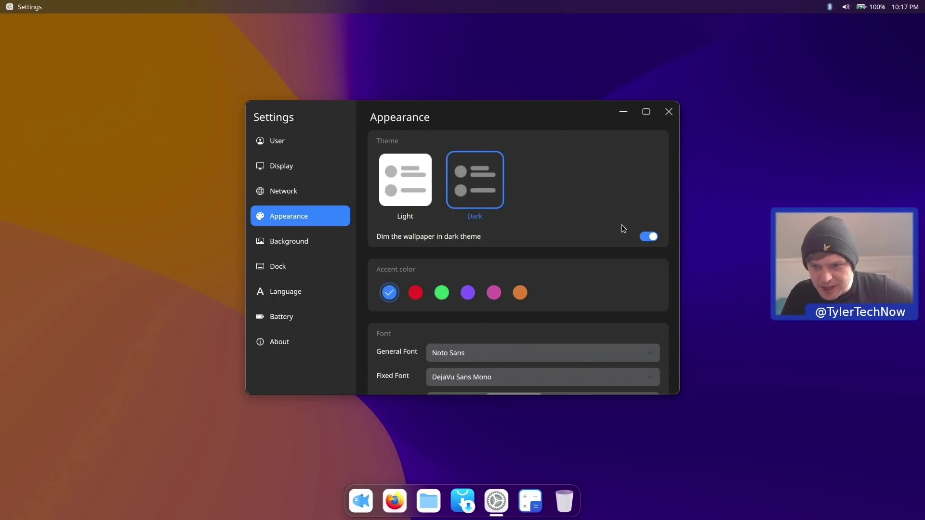
pyautogui.click(649, 238)
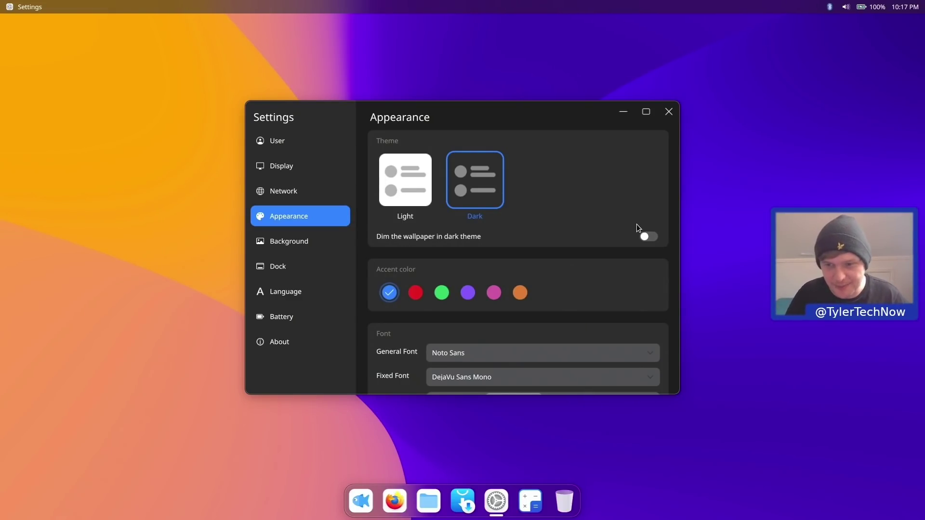
pyautogui.click(646, 239)
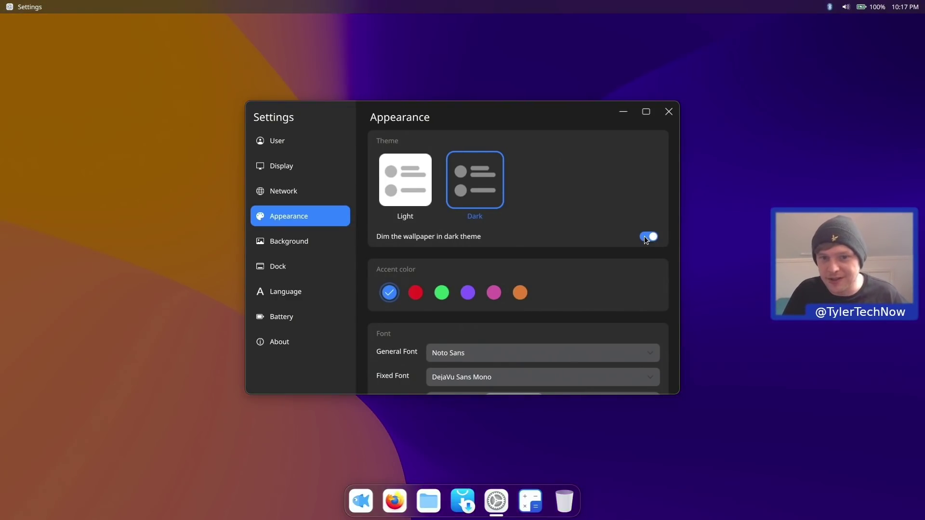
pyautogui.click(643, 236)
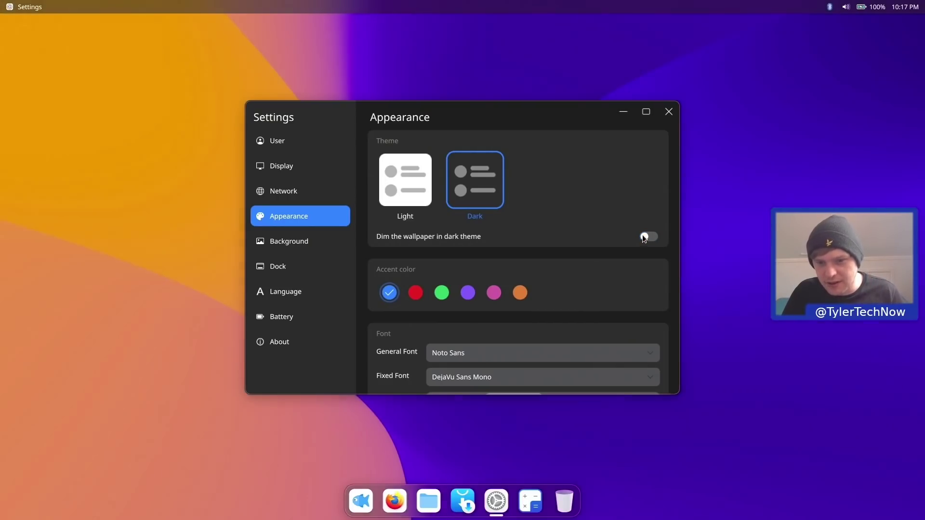
pyautogui.click(397, 184)
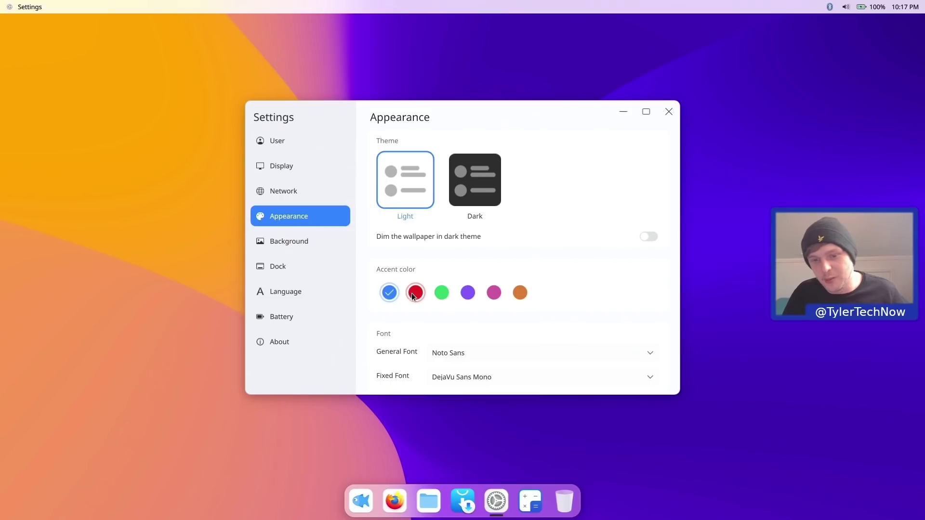
pyautogui.click(447, 290)
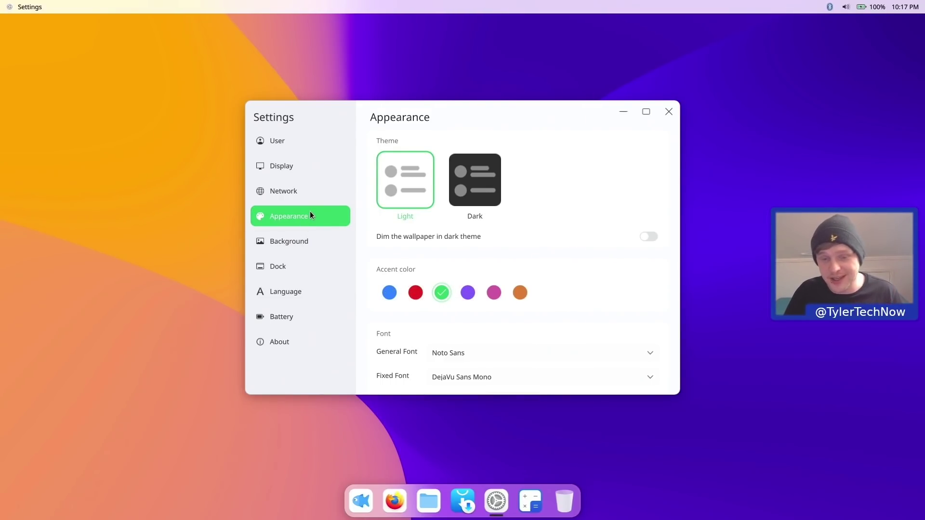
pyautogui.click(391, 292)
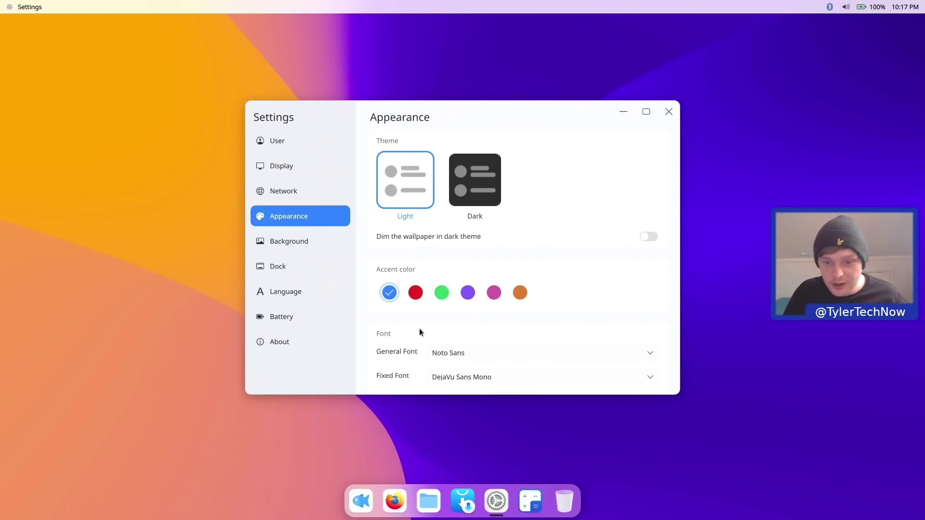
pyautogui.scroll(-1, 651, 297)
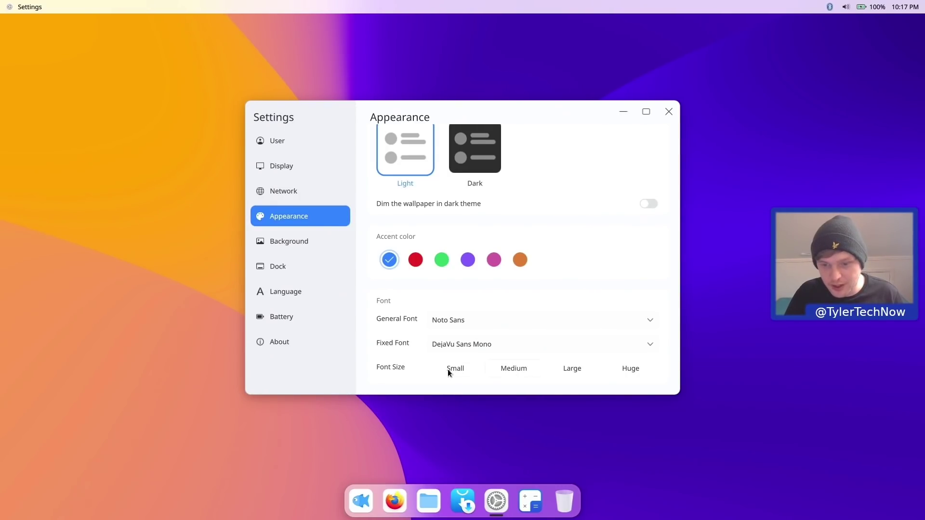
# - Open the file manager, move it to the lower left, and close it again
pyautogui.click(432, 513)
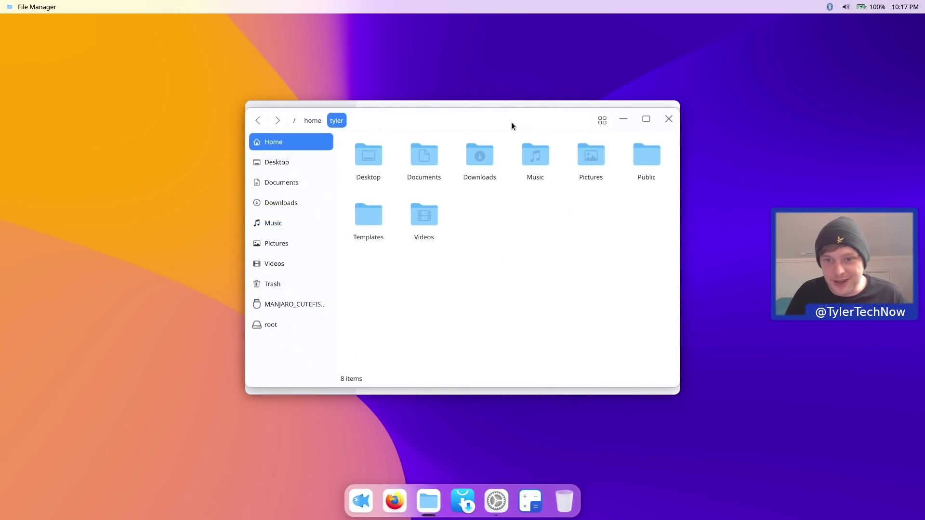
pyautogui.moveTo(510, 122); pyautogui.dragTo(294, 172)
pyautogui.click(573, 110)
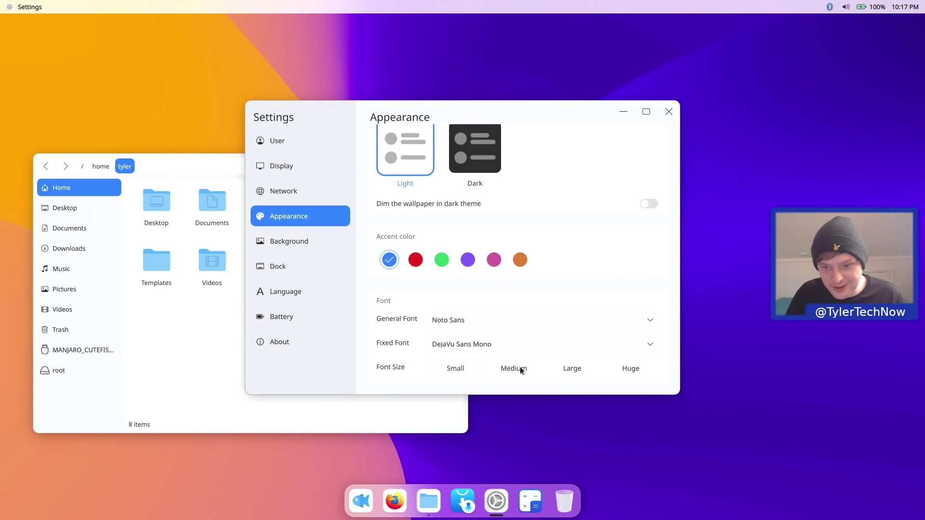
pyautogui.click(240, 174)
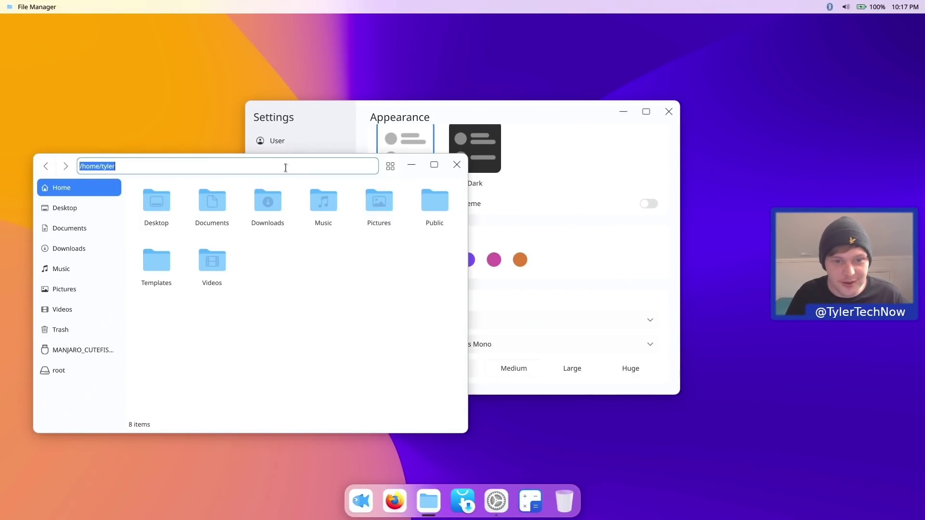
pyautogui.click(455, 164)
# - Set the system font size to Huge and check the larger text in the file manager
pyautogui.click(428, 501)
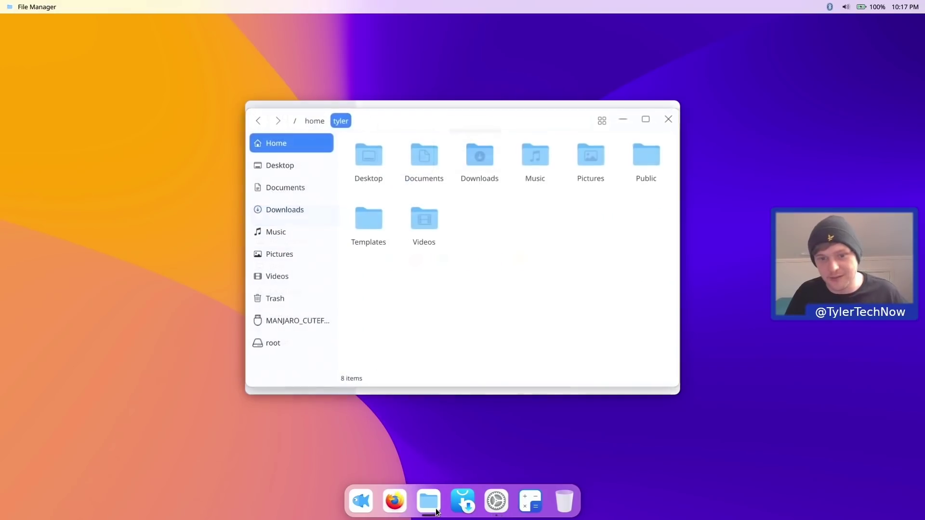
pyautogui.click(668, 119)
pyautogui.click(630, 368)
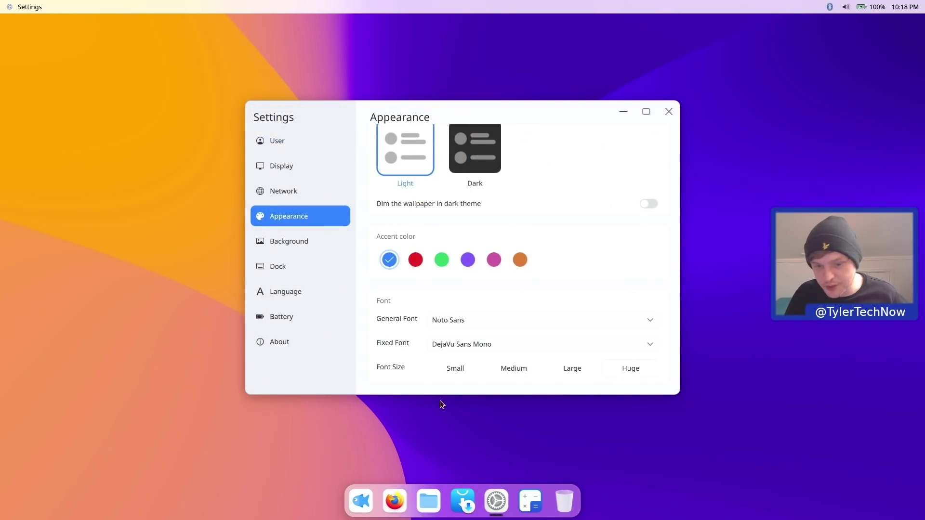
pyautogui.click(424, 496)
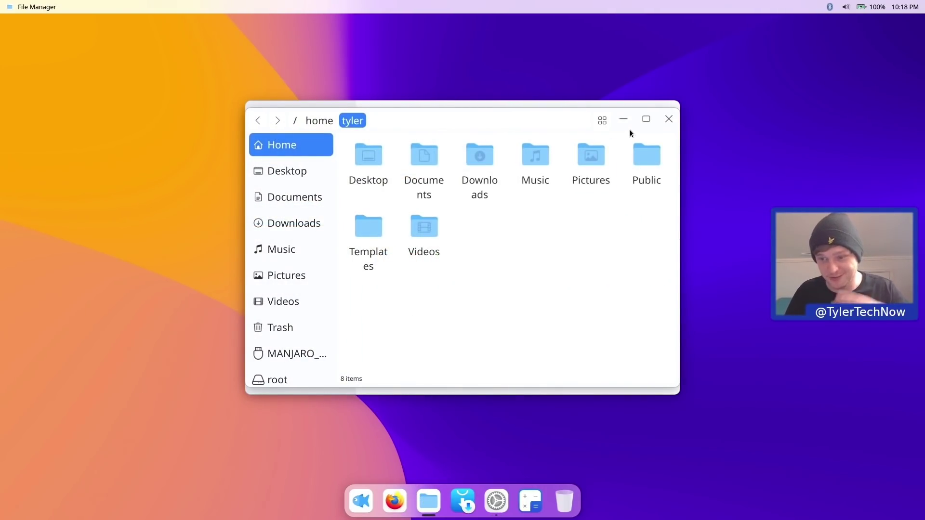
pyautogui.click(668, 119)
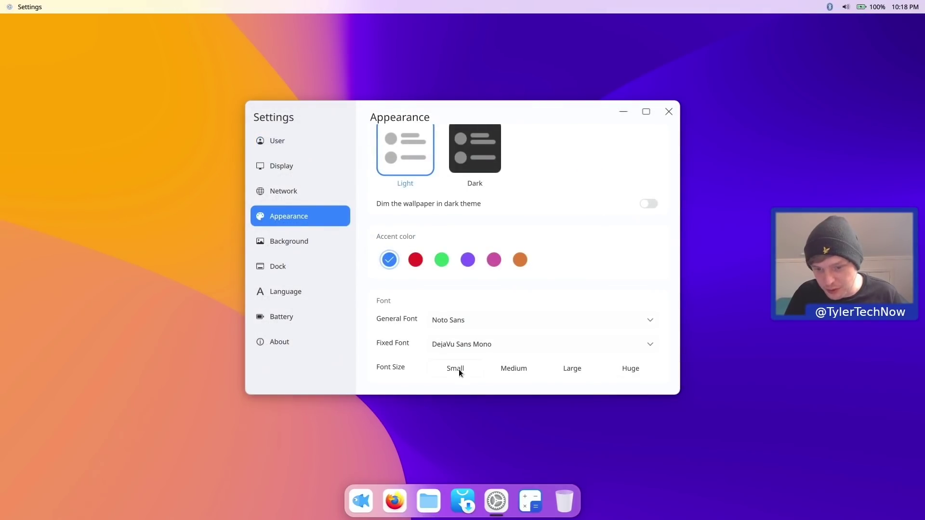
pyautogui.click(316, 239)
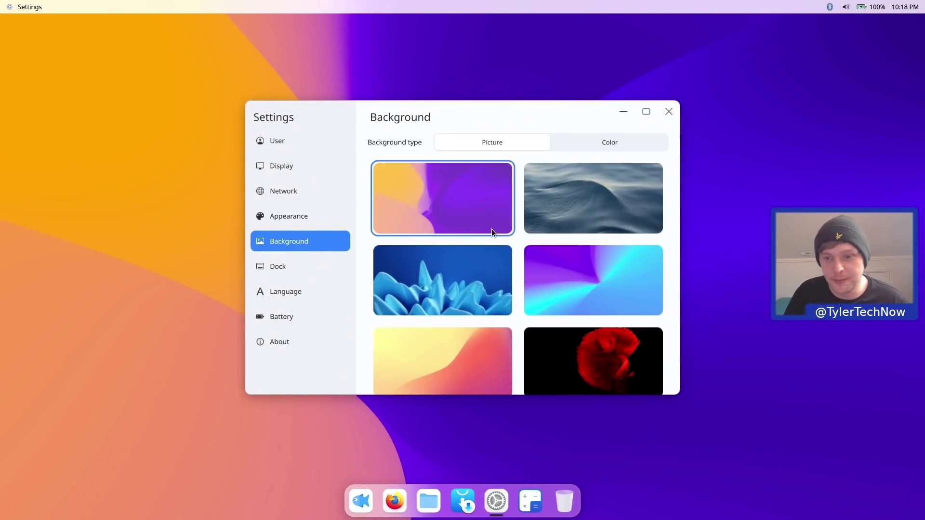
pyautogui.scroll(-5, 499, 213)
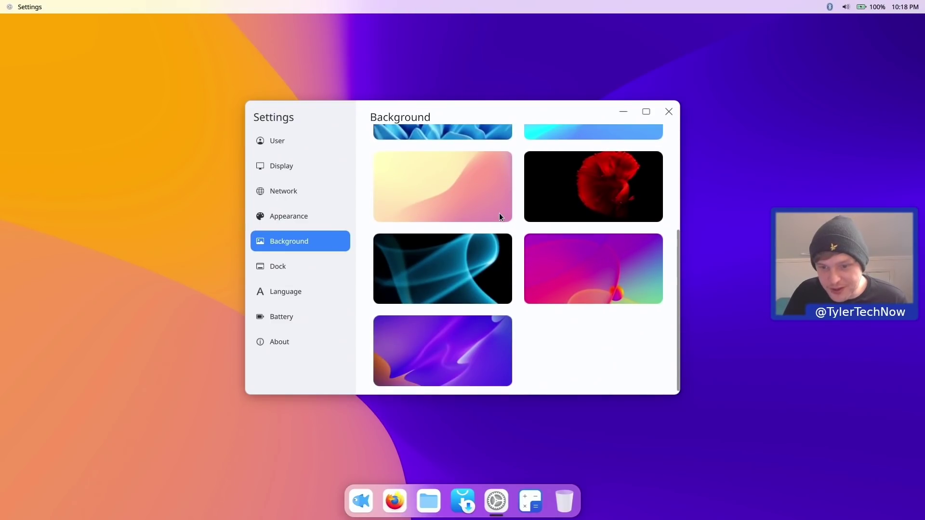
pyautogui.scroll(5, 499, 215)
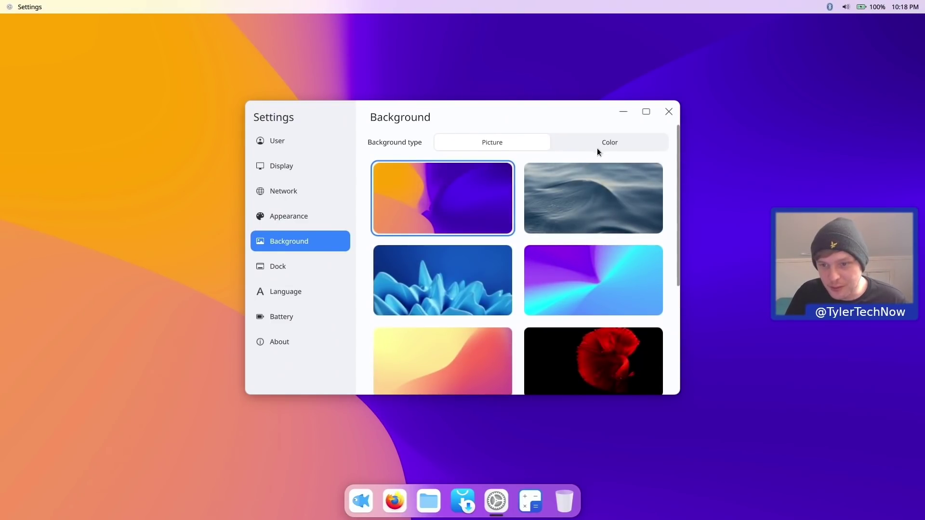
pyautogui.click(598, 149)
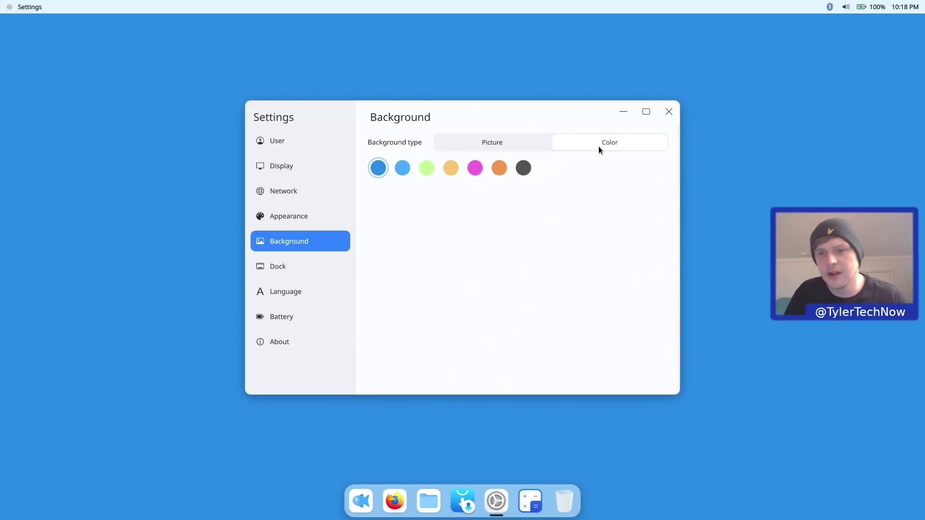
pyautogui.moveTo(516, 116)
pyautogui.mouseDown()
pyautogui.moveTo(473, 357)
pyautogui.moveTo(467, 518)
pyautogui.moveTo(481, 367)
pyautogui.moveTo(539, 39)
pyautogui.moveTo(518, 98)
pyautogui.mouseUp()
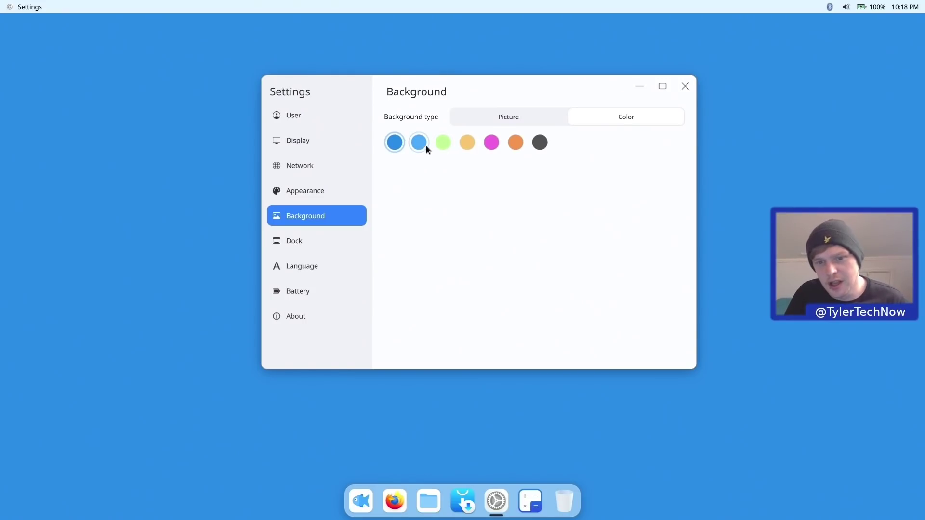
pyautogui.click(343, 192)
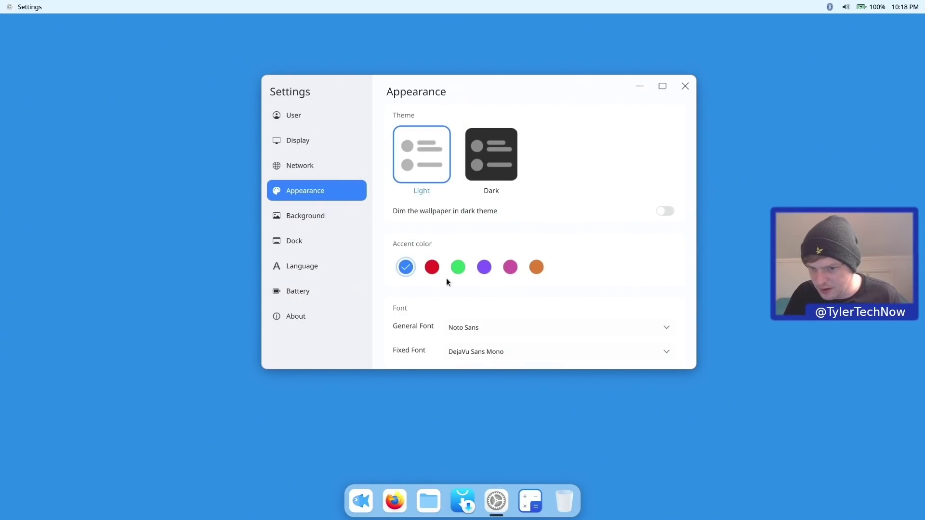
pyautogui.click(323, 217)
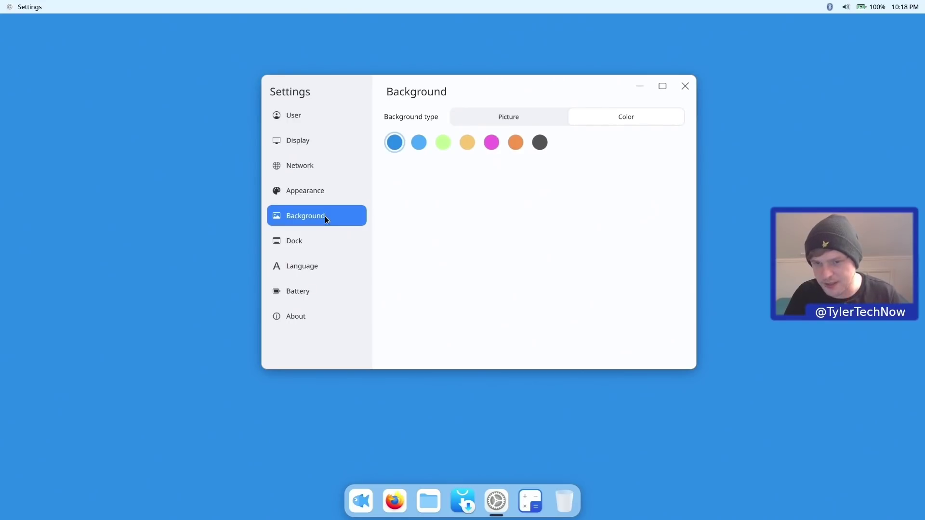
pyautogui.click(516, 144)
pyautogui.click(493, 142)
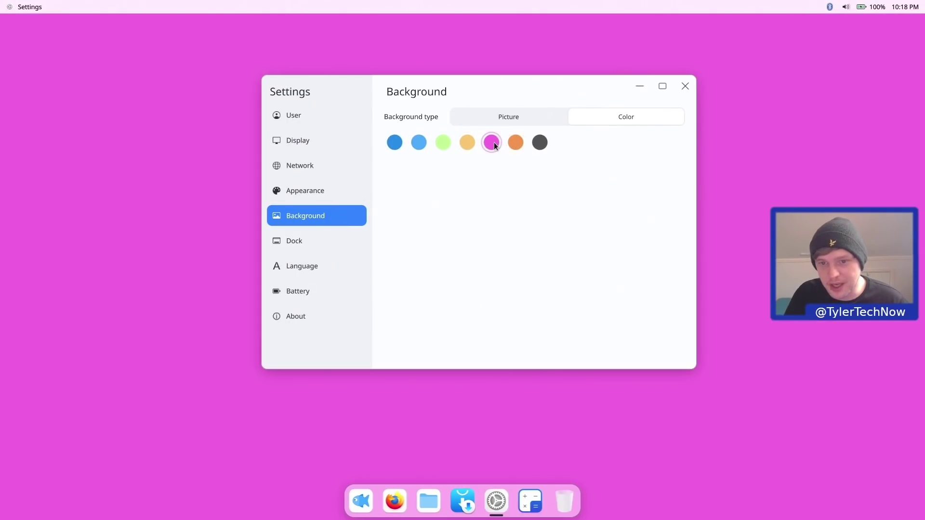
pyautogui.click(510, 117)
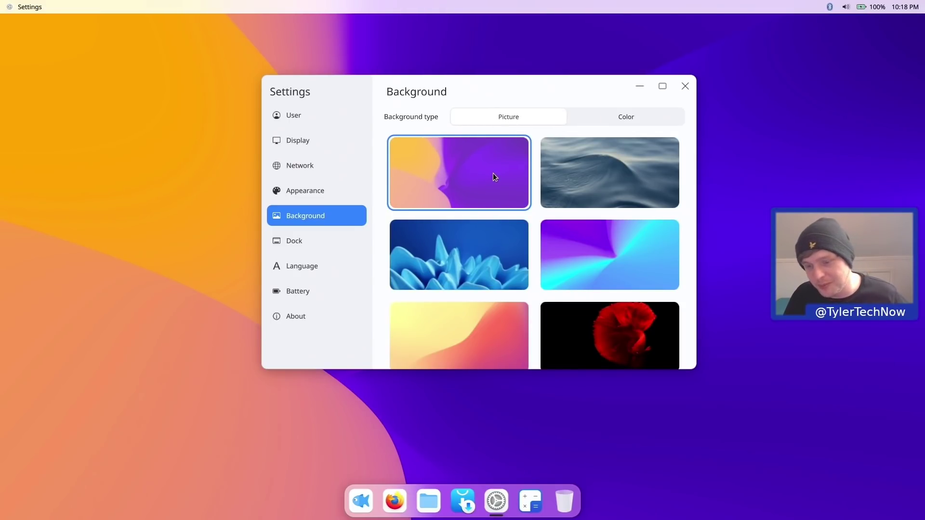
pyautogui.scroll(-5, 493, 176)
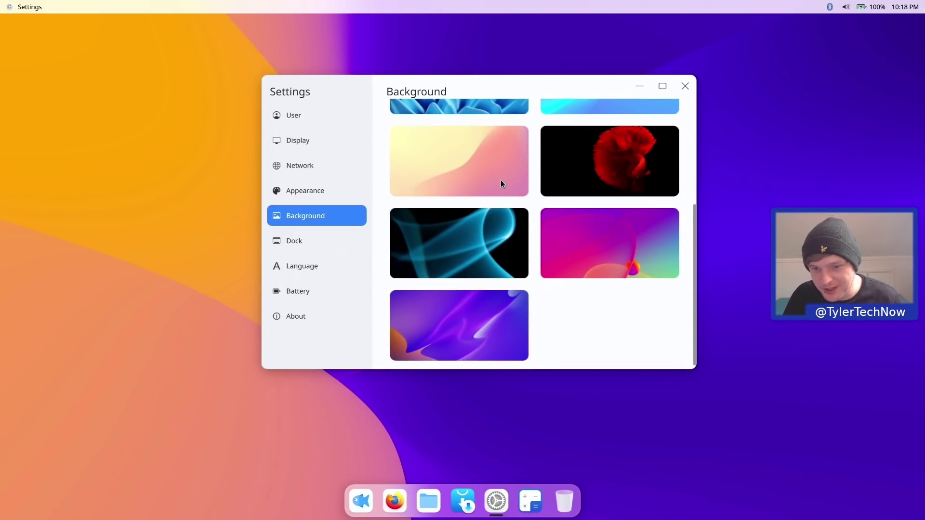
pyautogui.click(476, 233)
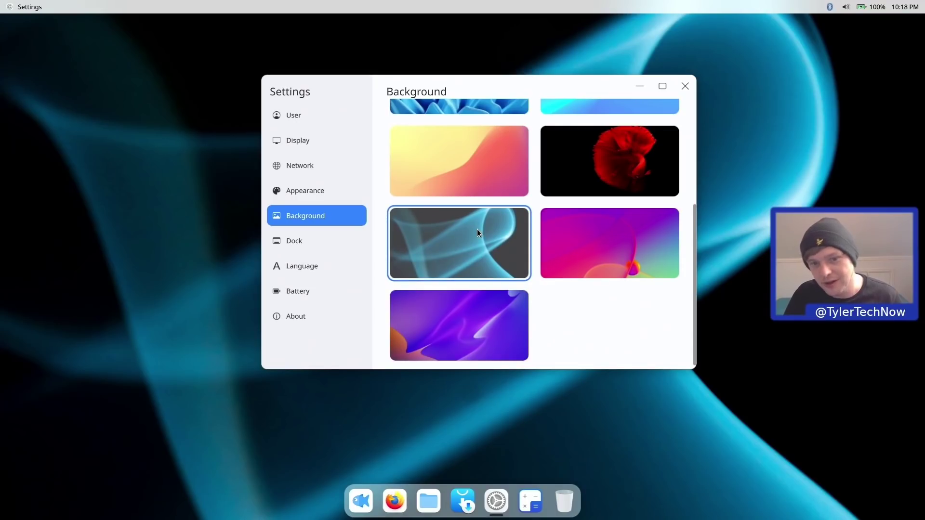
pyautogui.click(313, 190)
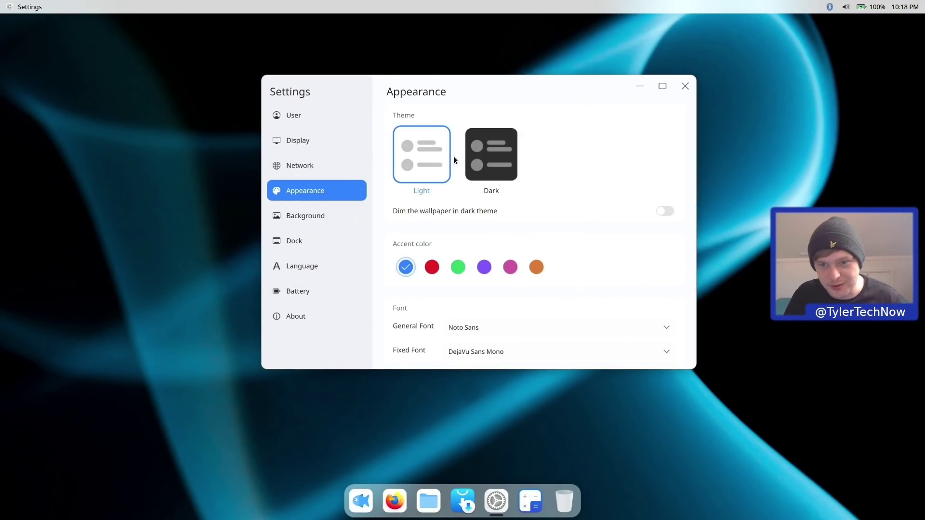
pyautogui.click(491, 155)
pyautogui.moveTo(465, 80); pyautogui.dragTo(426, 123)
pyautogui.click(385, 197)
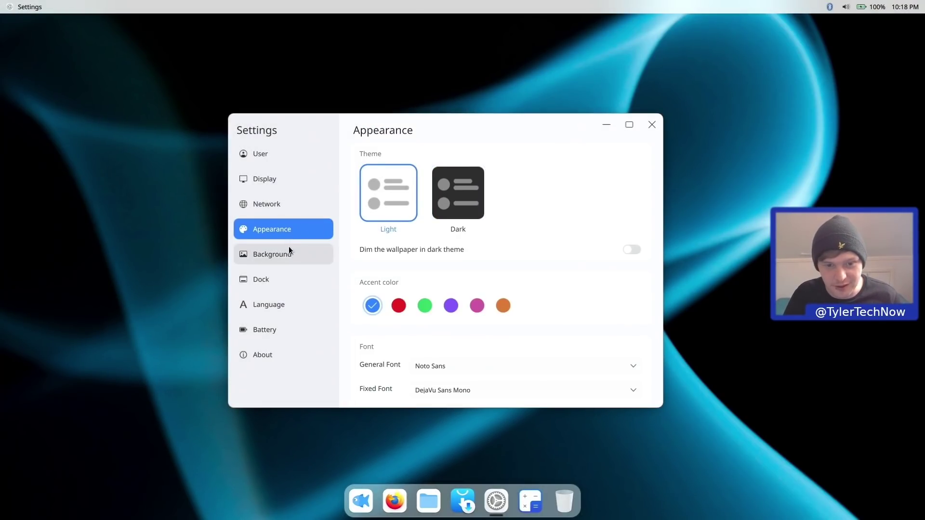
pyautogui.click(289, 249)
pyautogui.click(416, 213)
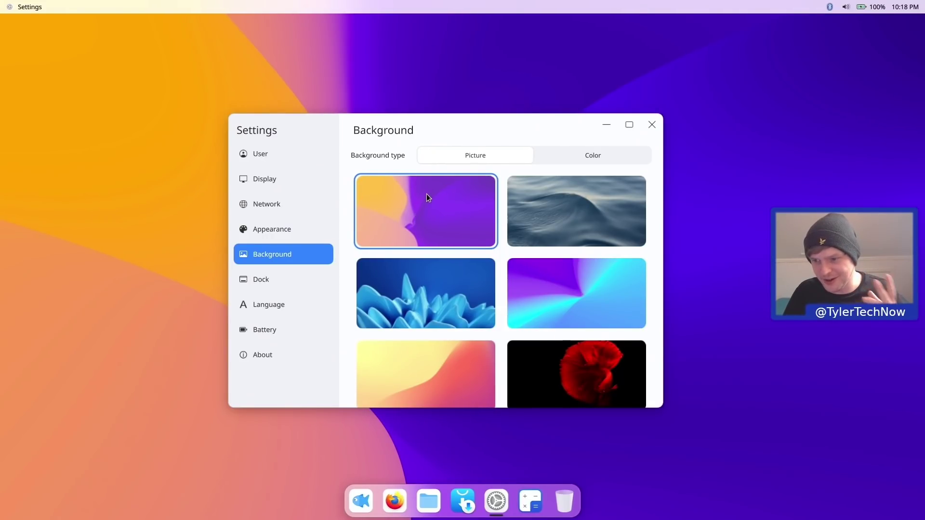
pyautogui.moveTo(456, 133); pyautogui.dragTo(441, 98)
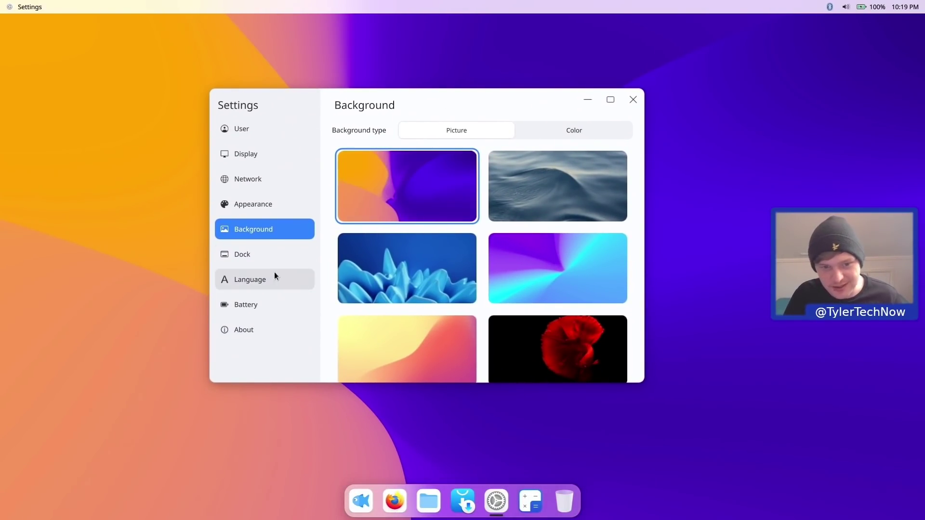
# - Move the dock to Left, then Right, then back to Bottom; maximize and restore the Settings window
pyautogui.click(269, 255)
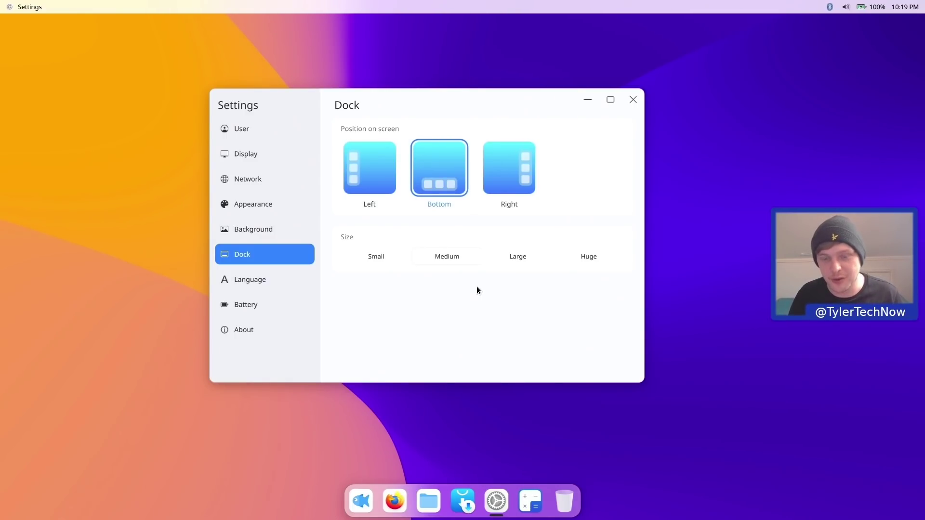
pyautogui.click(363, 159)
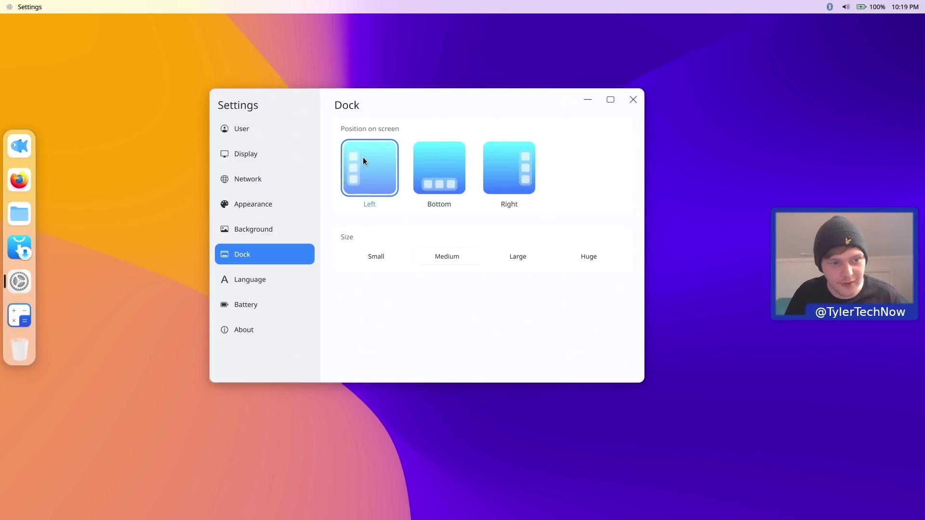
pyautogui.click(510, 170)
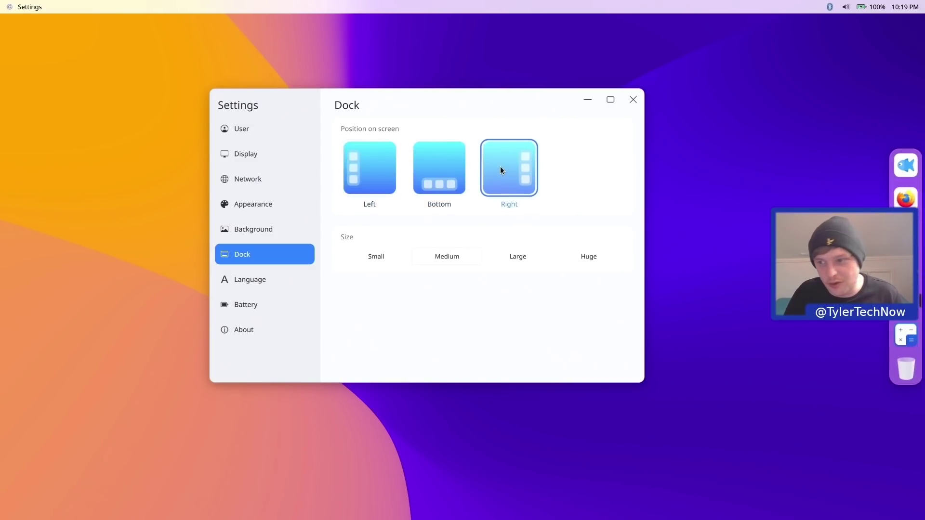
pyautogui.click(455, 173)
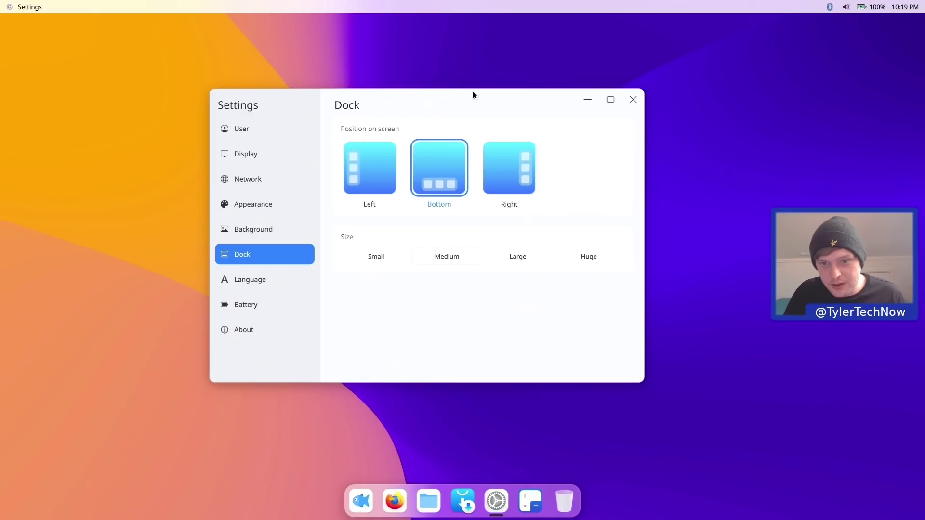
pyautogui.moveTo(473, 95); pyautogui.dragTo(492, 103)
pyautogui.click(630, 105)
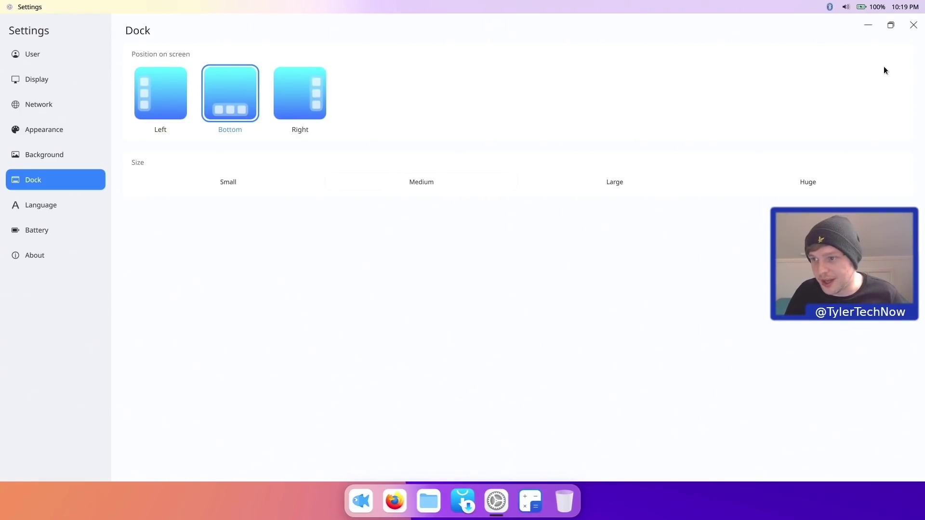
pyautogui.click(890, 31)
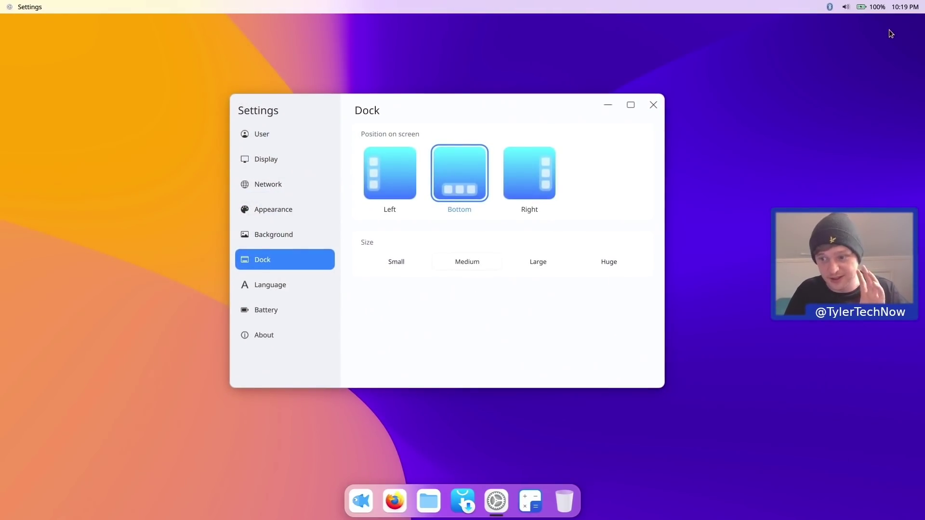
# - Switch the language to English (United Kingdom), view the Battery and About pages, then close Settings
pyautogui.click(304, 292)
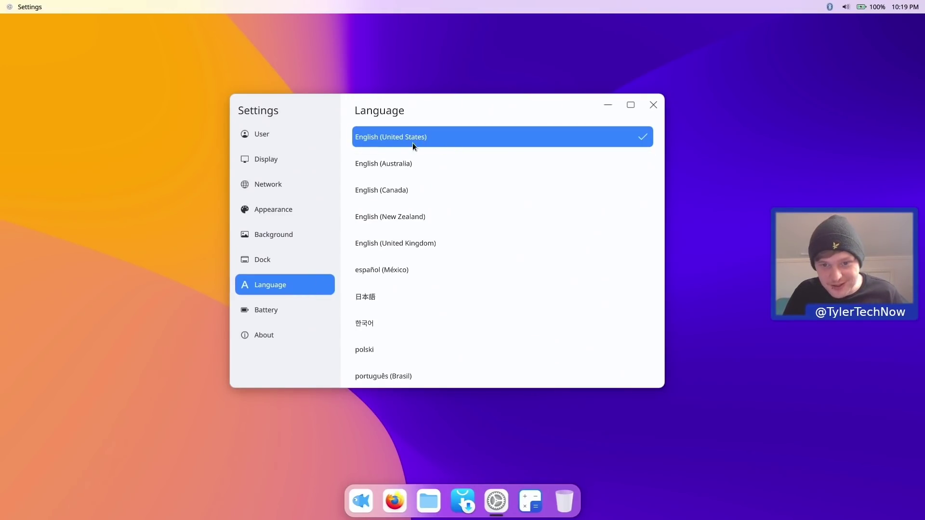
pyautogui.click(409, 242)
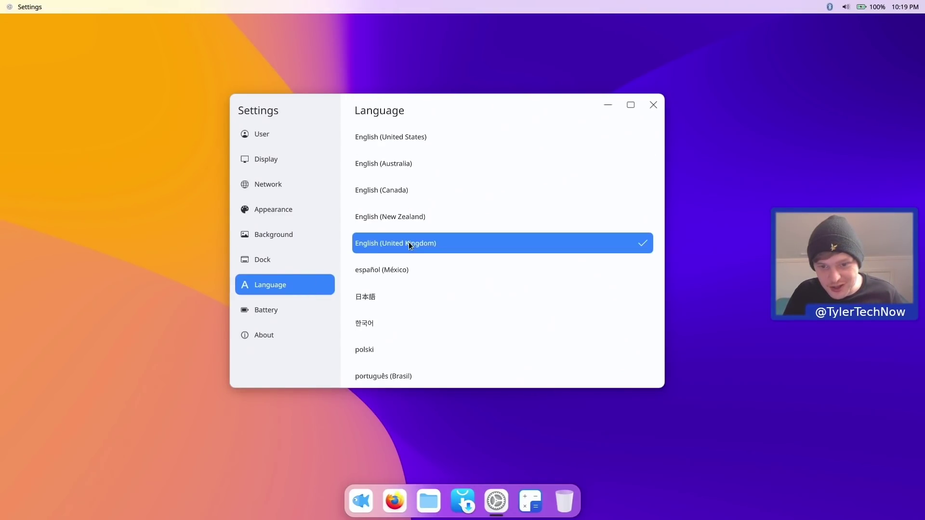
pyautogui.click(282, 309)
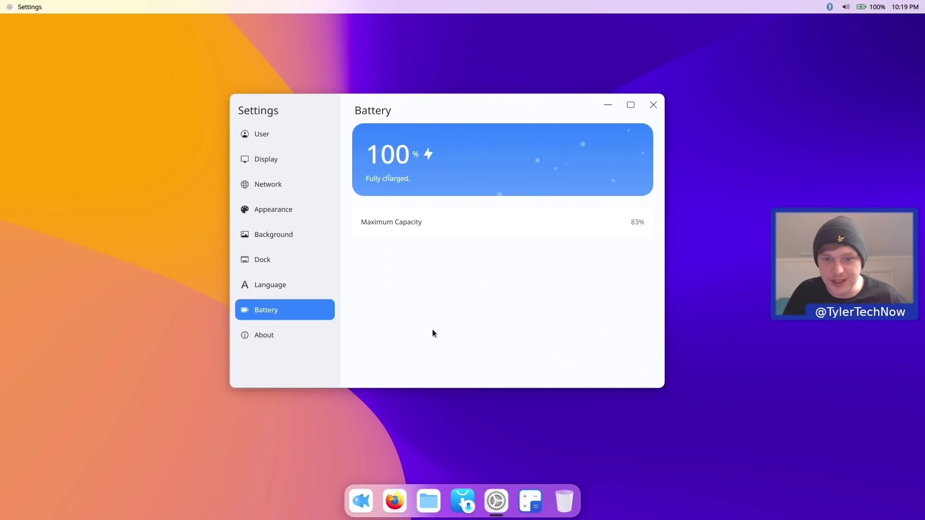
pyautogui.click(304, 336)
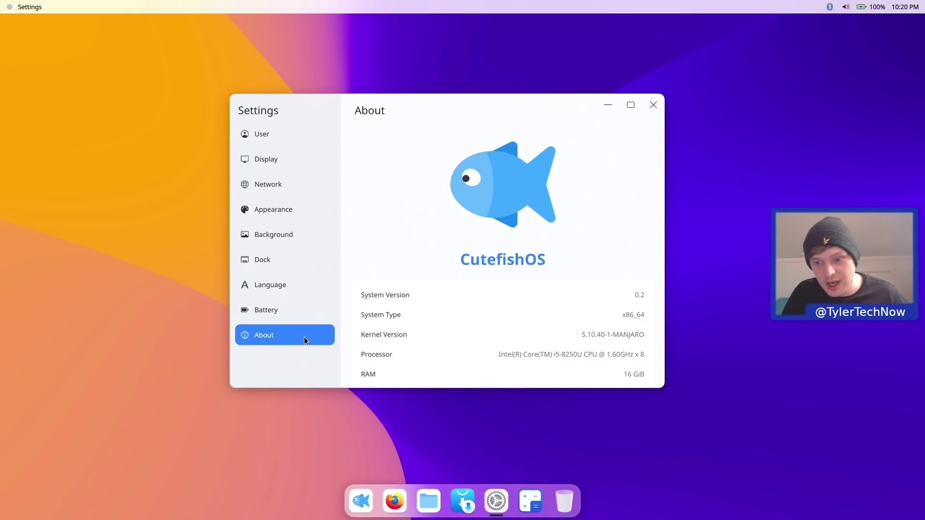
pyautogui.scroll(-1, 436, 297)
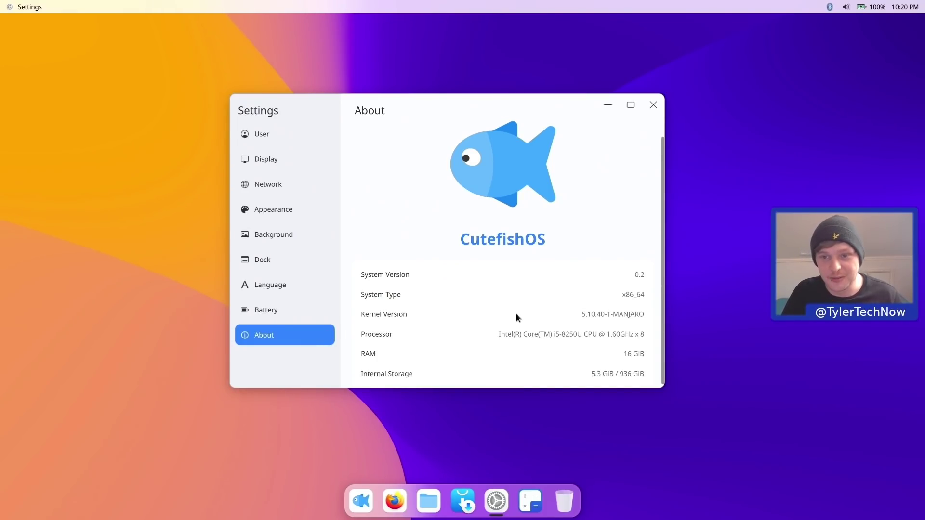
pyautogui.click(651, 104)
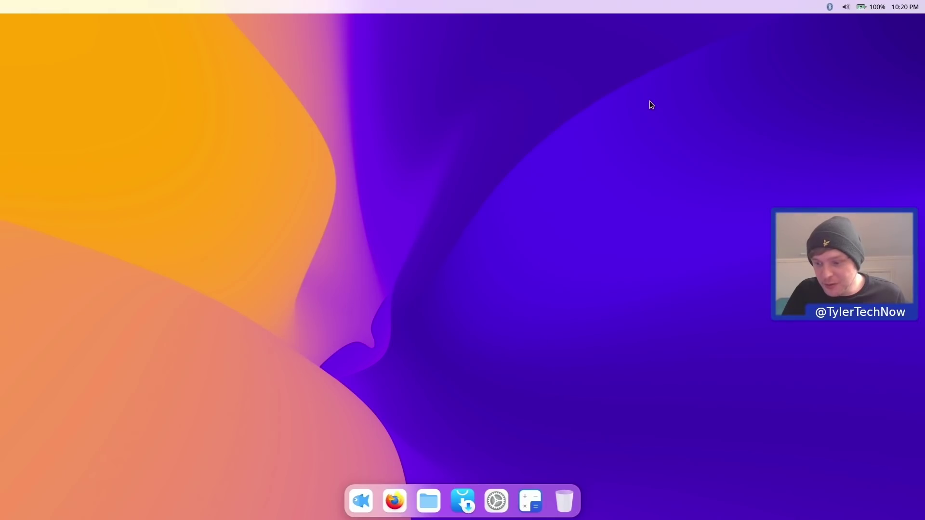
# - Launch Calculator and move it left, then launch Firefox and minimize it
pyautogui.click(368, 500)
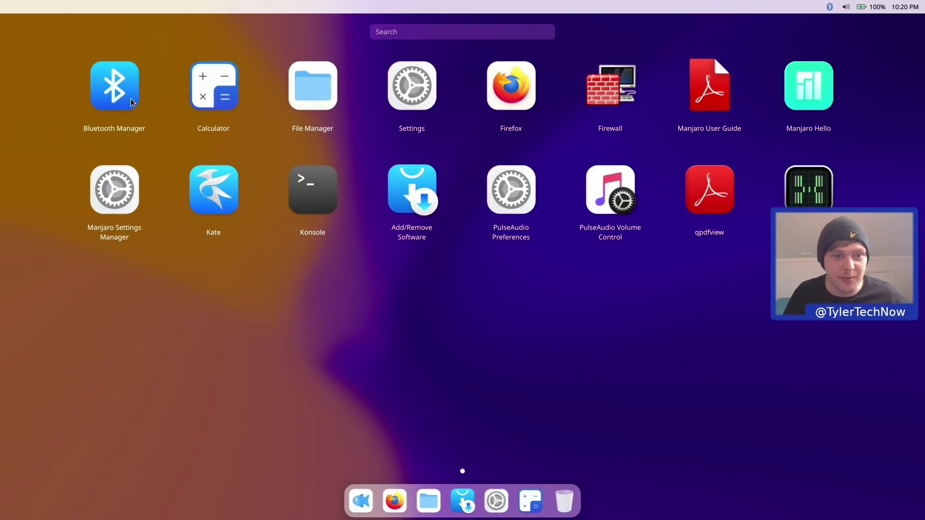
pyautogui.click(218, 81)
pyautogui.moveTo(420, 123); pyautogui.dragTo(164, 118)
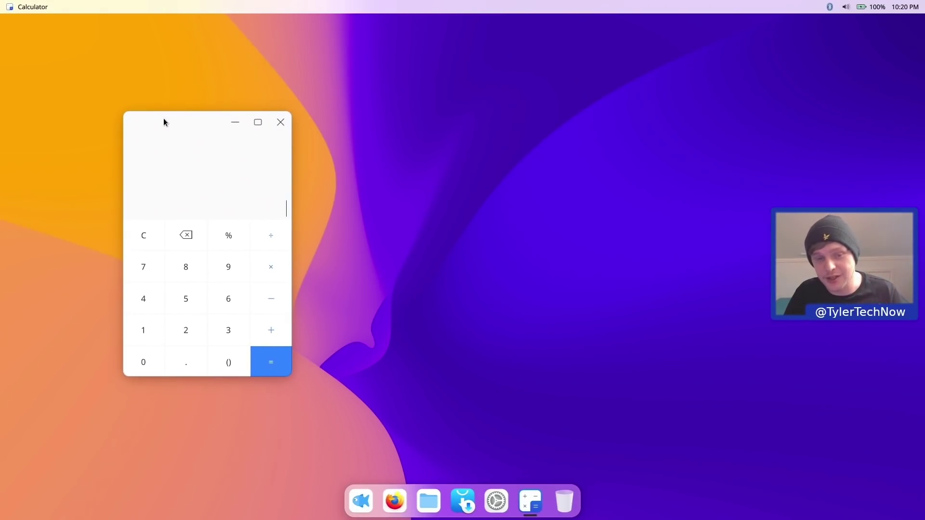
pyautogui.click(360, 504)
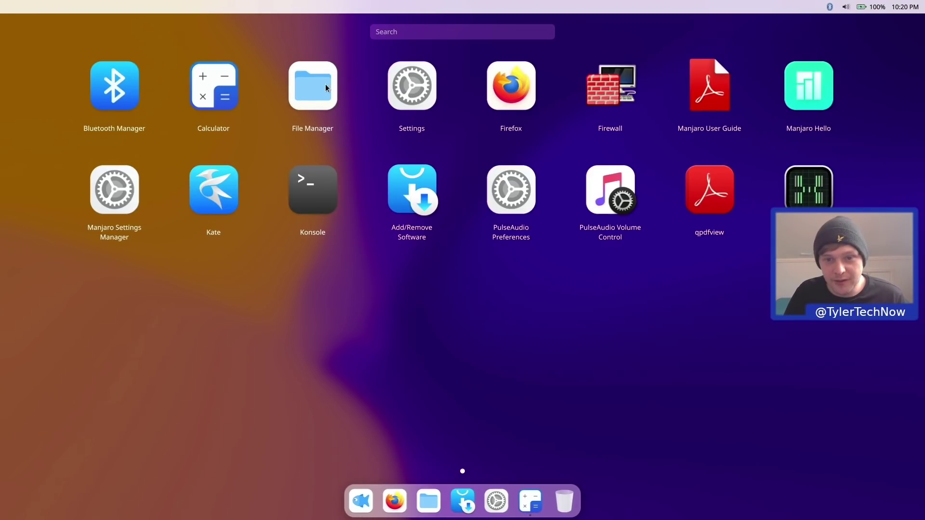
pyautogui.click(511, 91)
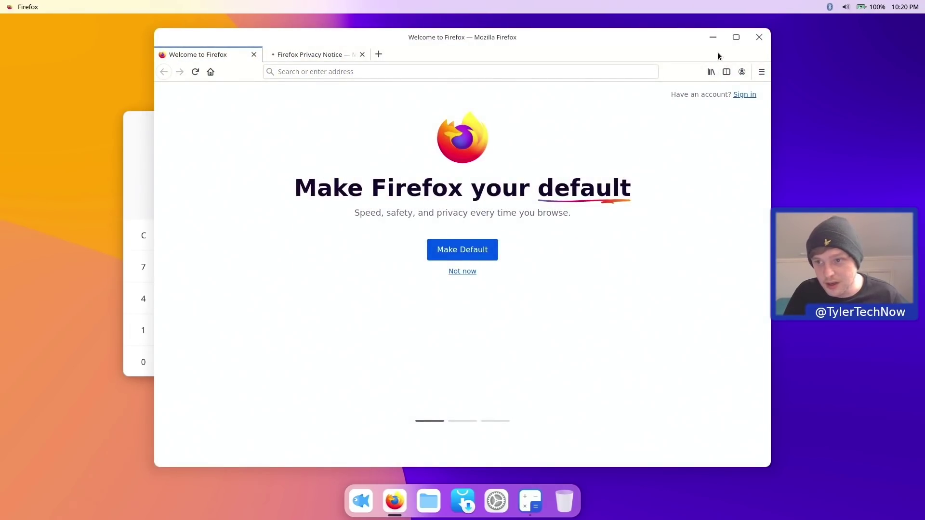
pyautogui.click(713, 37)
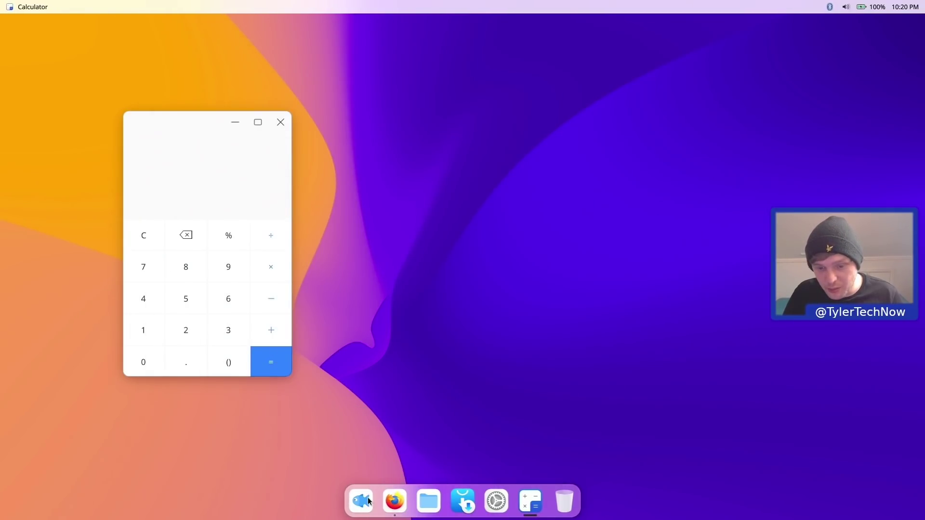
# - Launch and close Manjaro Settings Manager, then launch Add/Remove Software, minimize it and bring it back
pyautogui.click(364, 504)
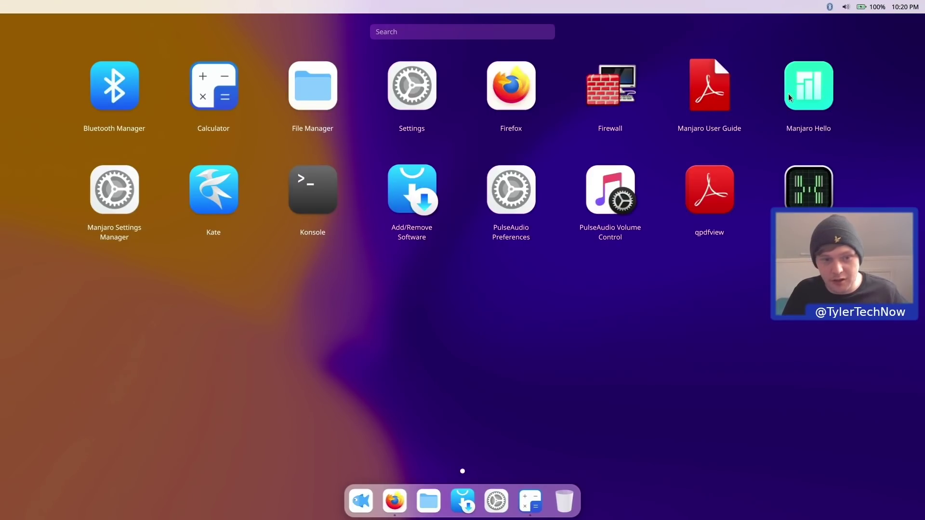
pyautogui.click(117, 191)
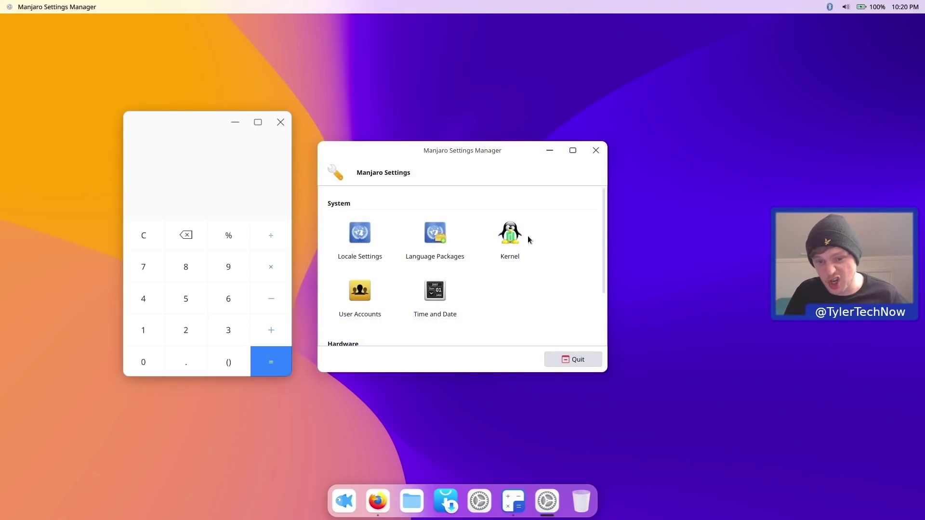
pyautogui.click(596, 150)
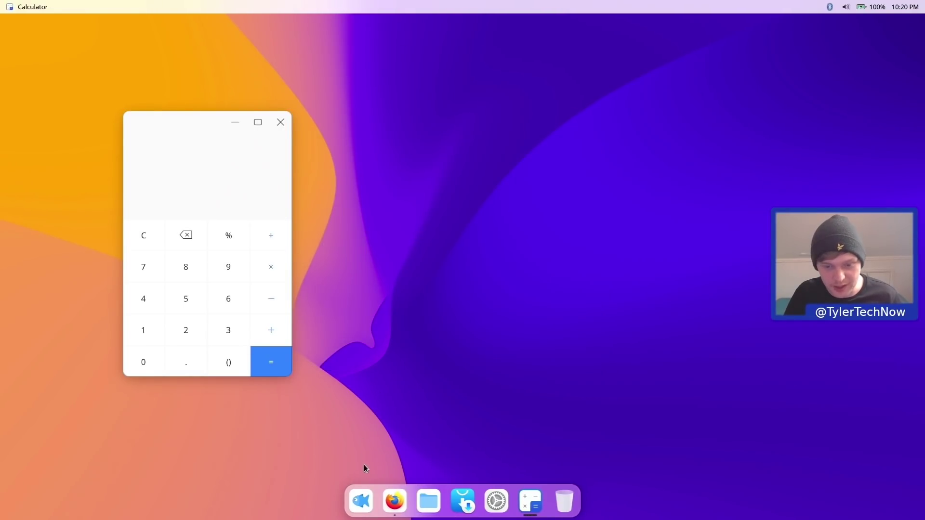
pyautogui.click(363, 496)
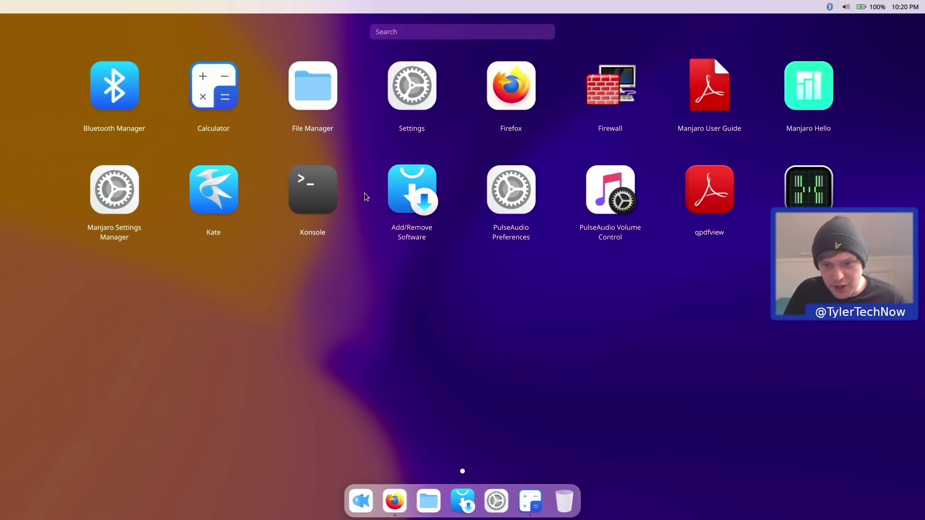
pyautogui.click(400, 193)
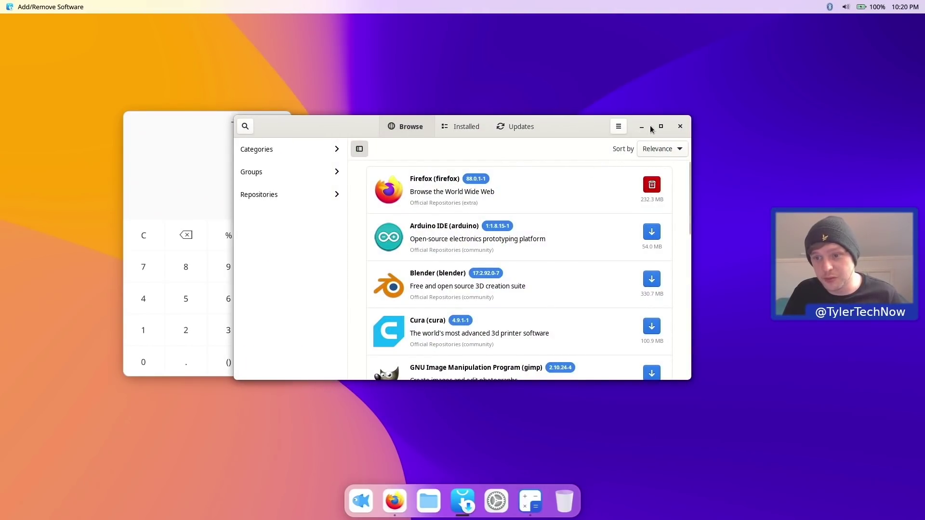
pyautogui.click(642, 128)
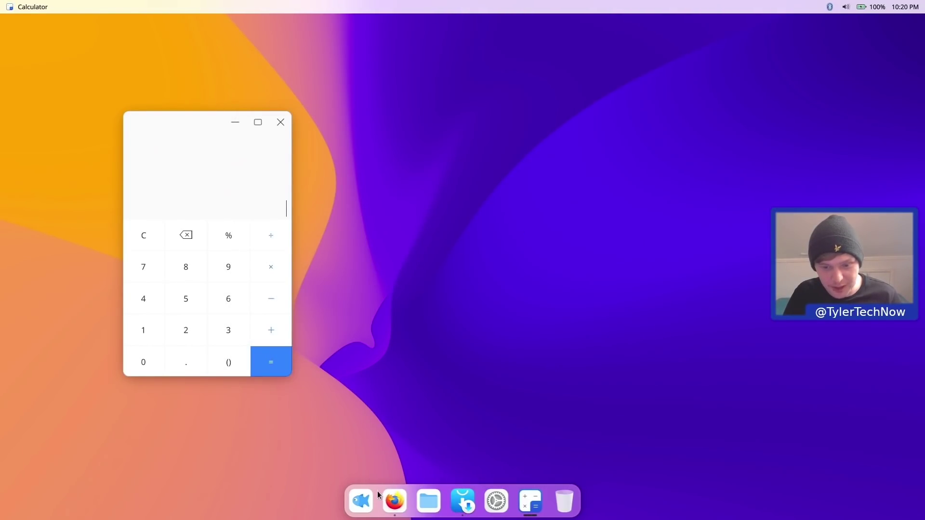
pyautogui.click(361, 501)
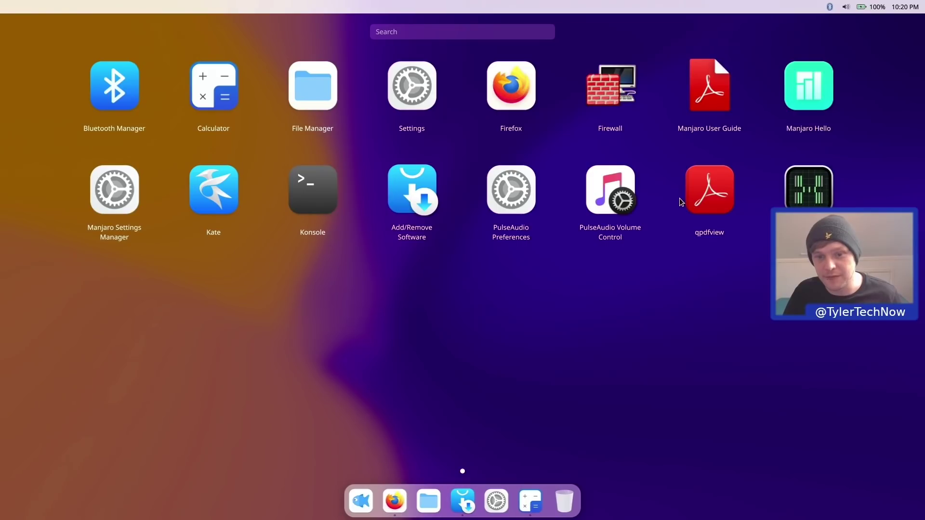
pyautogui.click(467, 496)
# - Close Calculator, then search for timeshift and mark it for installation
pyautogui.click(201, 117)
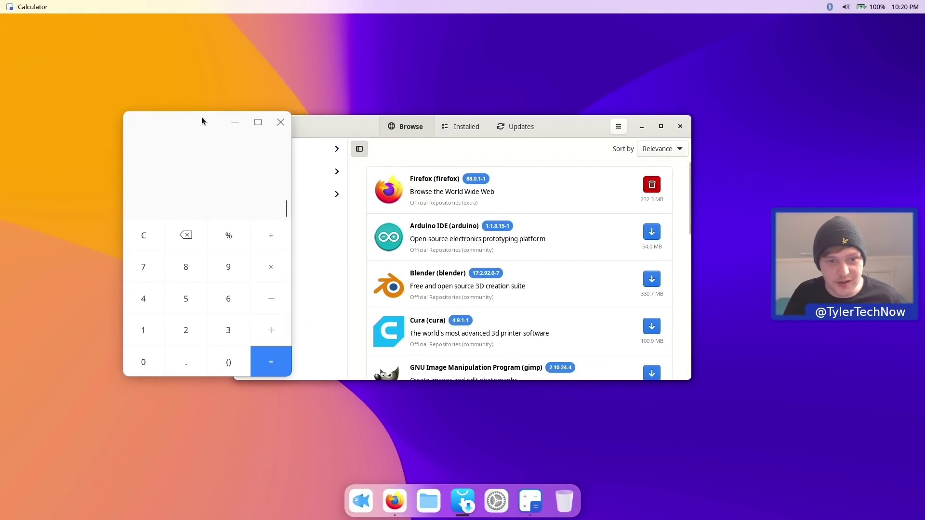
pyautogui.click(279, 123)
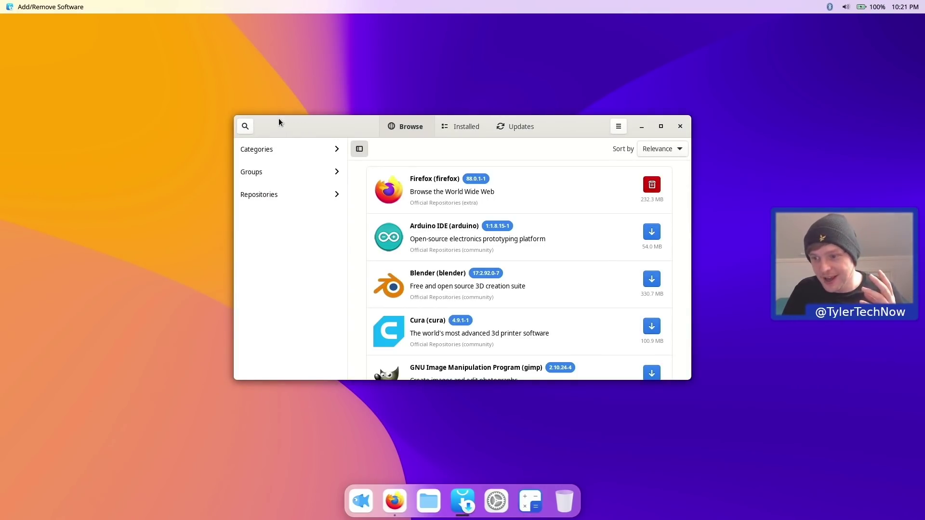
pyautogui.click(249, 129)
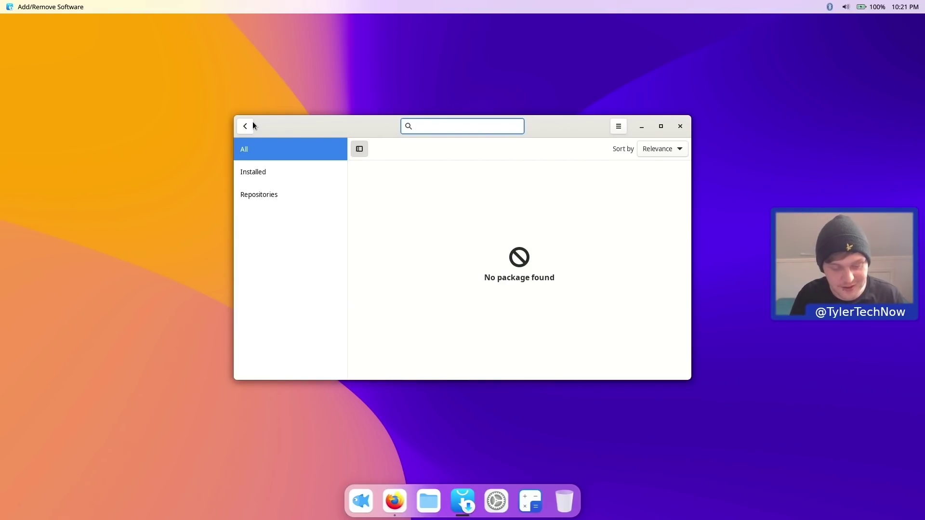
pyautogui.write('timeshoft')
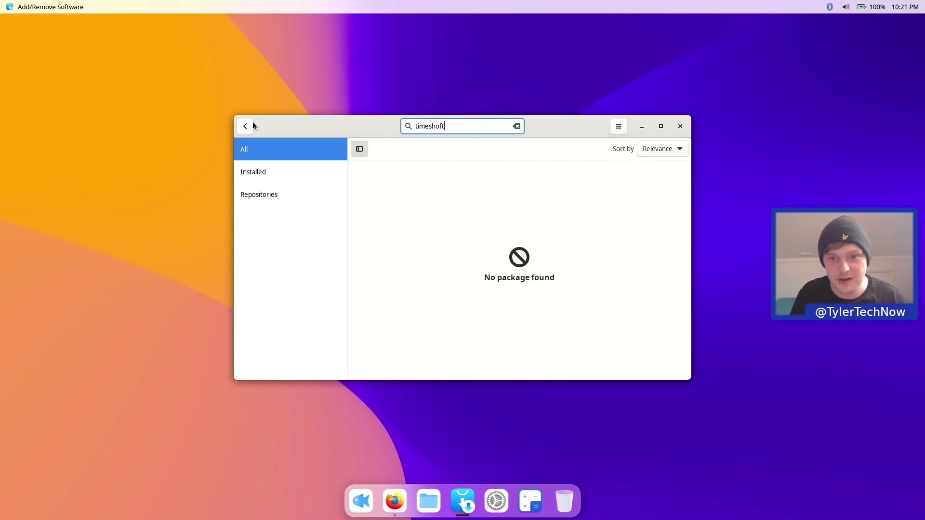
pyautogui.press('BackSpace')
pyautogui.press('BackSpace')
pyautogui.press('BackSpace')
pyautogui.write('ift')
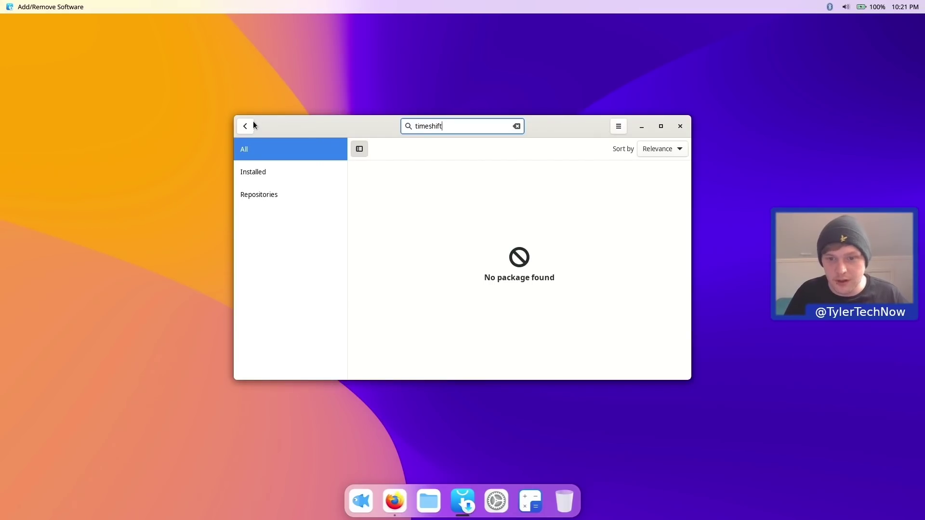
pyautogui.click(651, 184)
# - Mark flatpak for installation, then start a search for gimp
pyautogui.moveTo(501, 124); pyautogui.dragTo(363, 124)
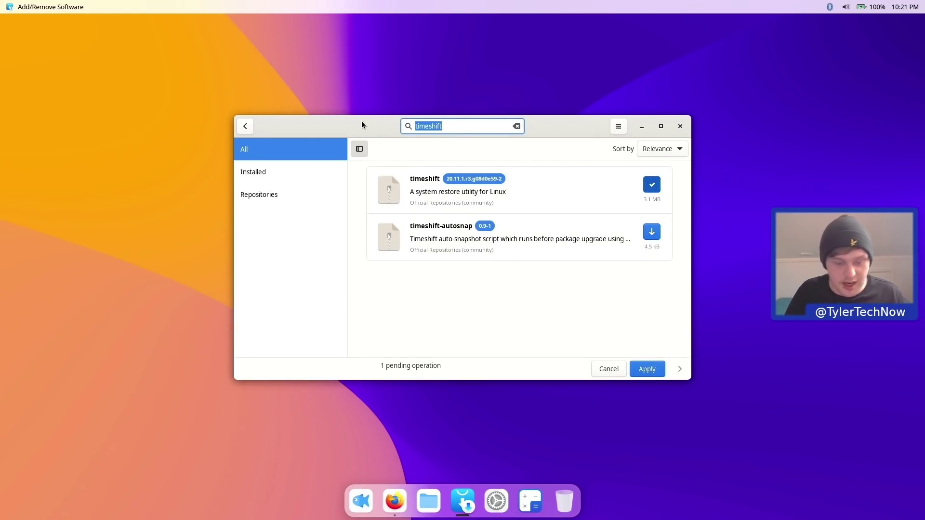
pyautogui.write('flatpak')
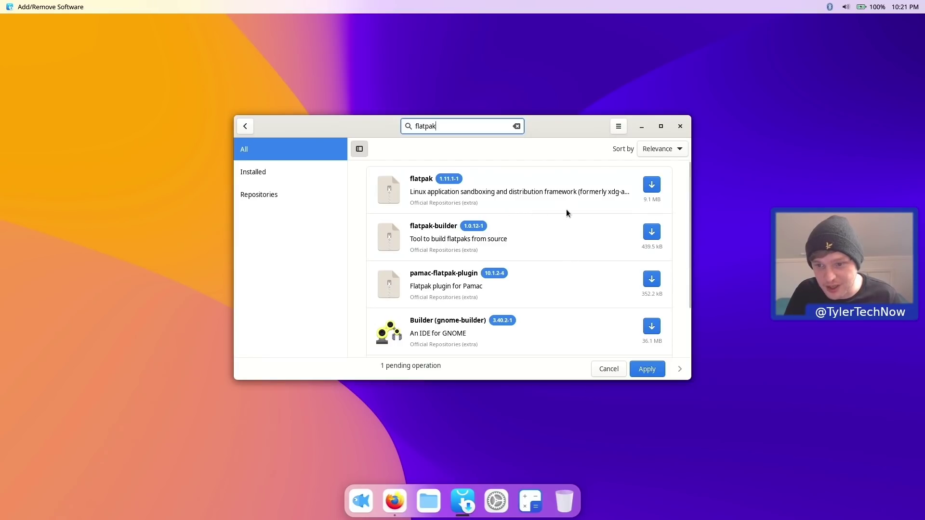
pyautogui.click(651, 185)
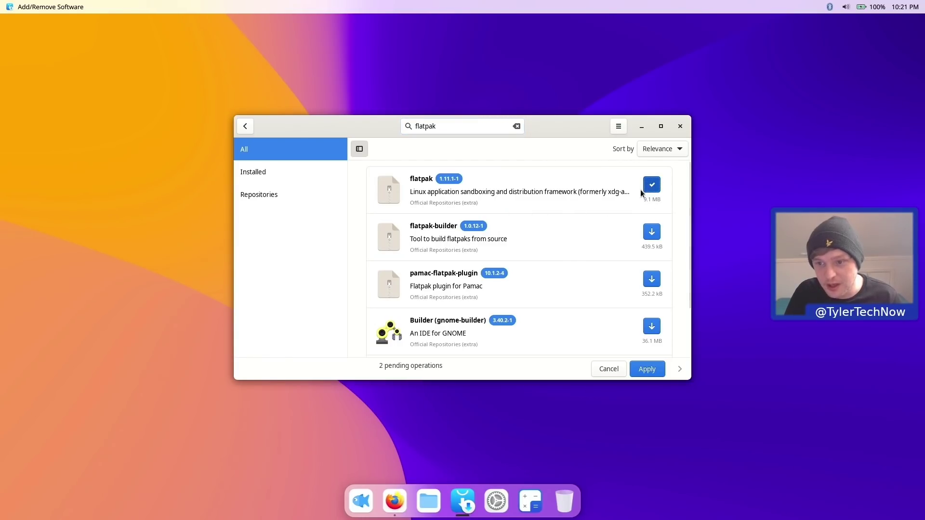
pyautogui.doubleClick(472, 129)
pyautogui.write('gimp')
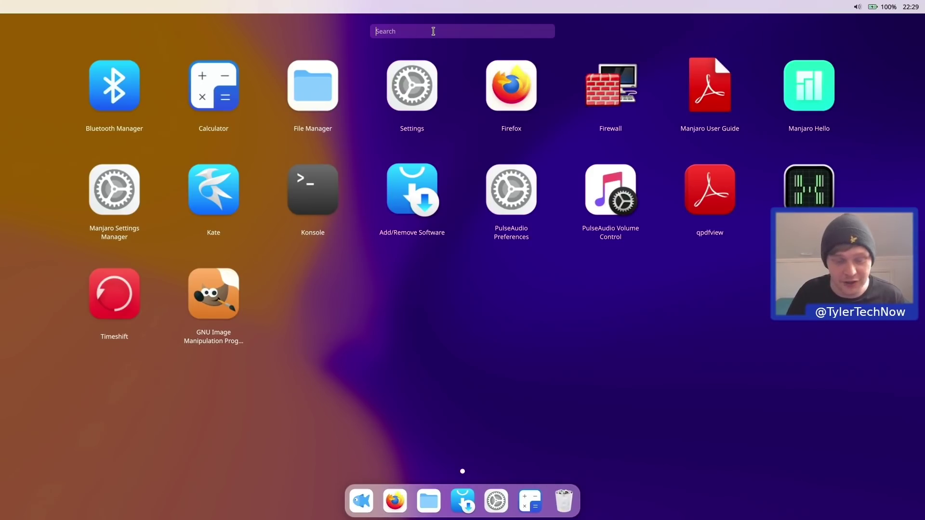
# - Search the launcher for kden, and when nothing is found, open the Konsole terminal instead
pyautogui.write('kden')
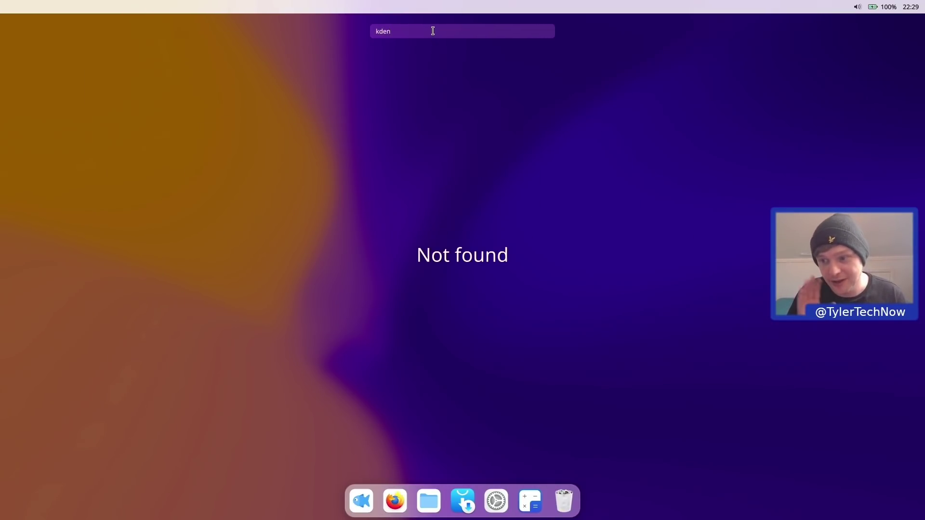
pyautogui.press('Escape')
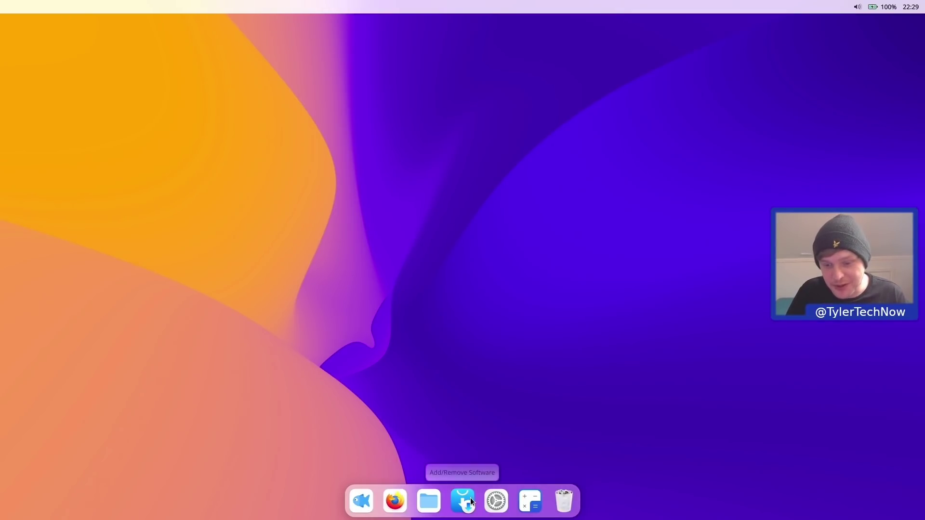
pyautogui.click(357, 503)
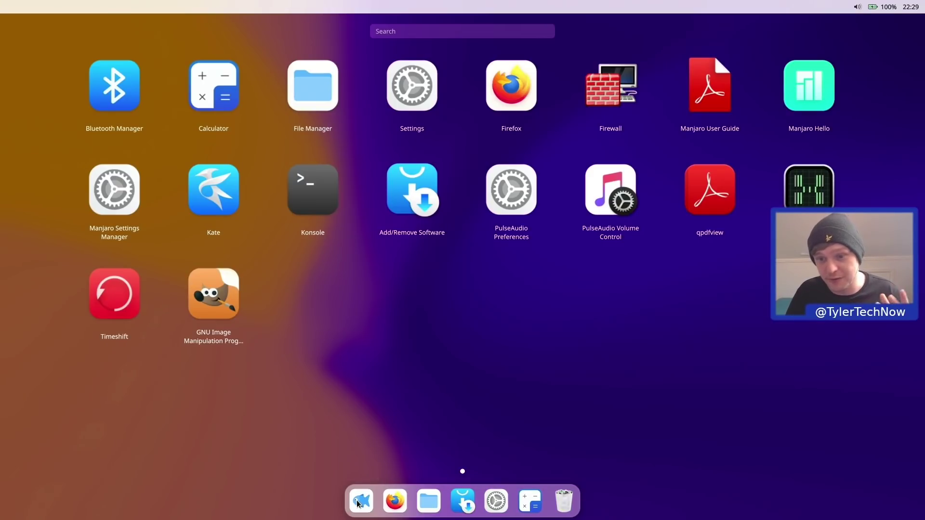
pyautogui.click(314, 172)
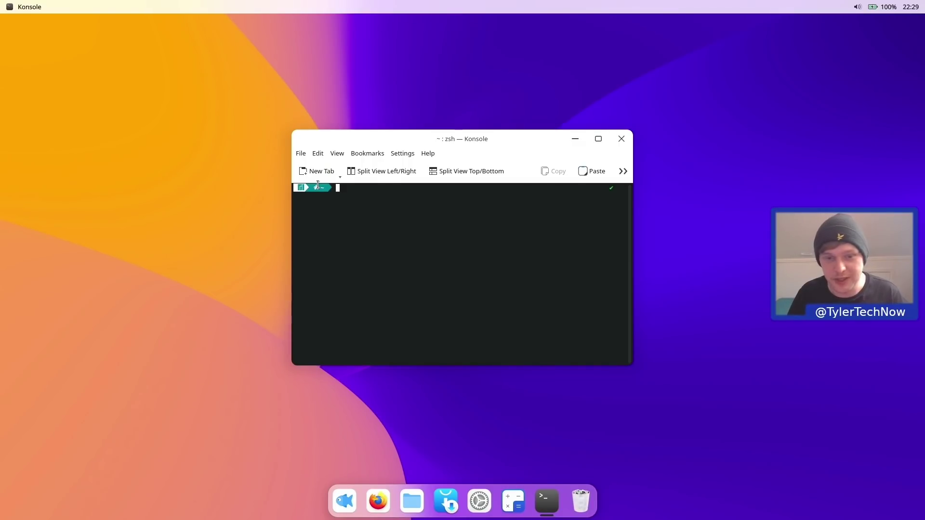
# - Run 'flatpak run org.kde.kdenlive' in Konsole using Tab completion, then close Kdenlive
pyautogui.write('flatpak run')
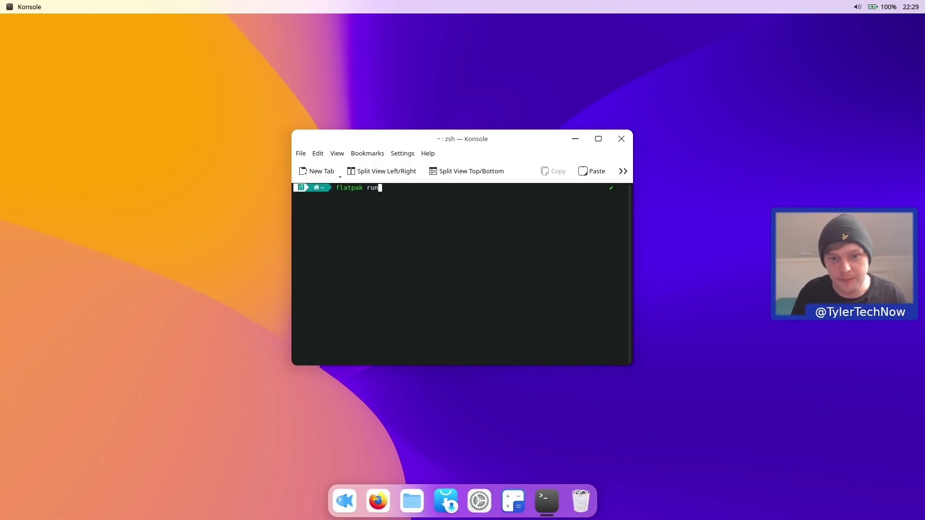
pyautogui.press('Tab')
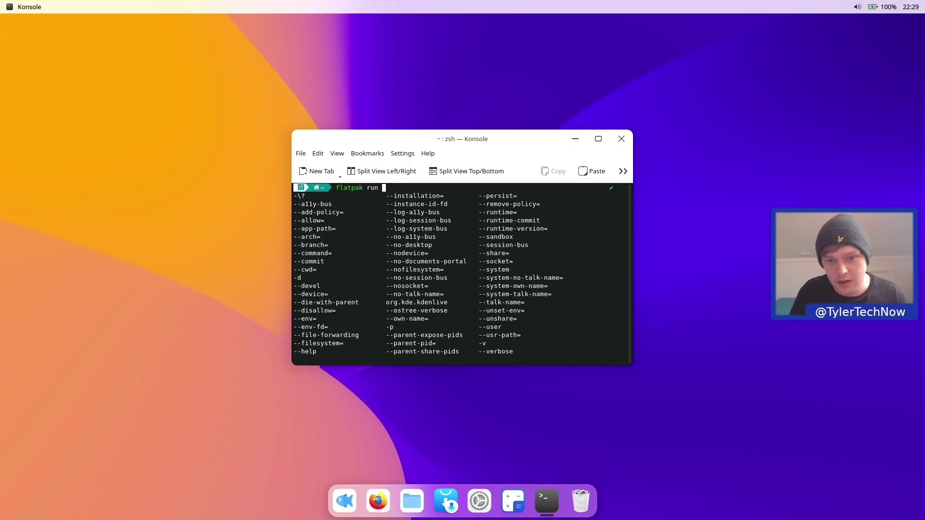
pyautogui.write('org')
pyautogui.press('Tab')
pyautogui.press('Return')
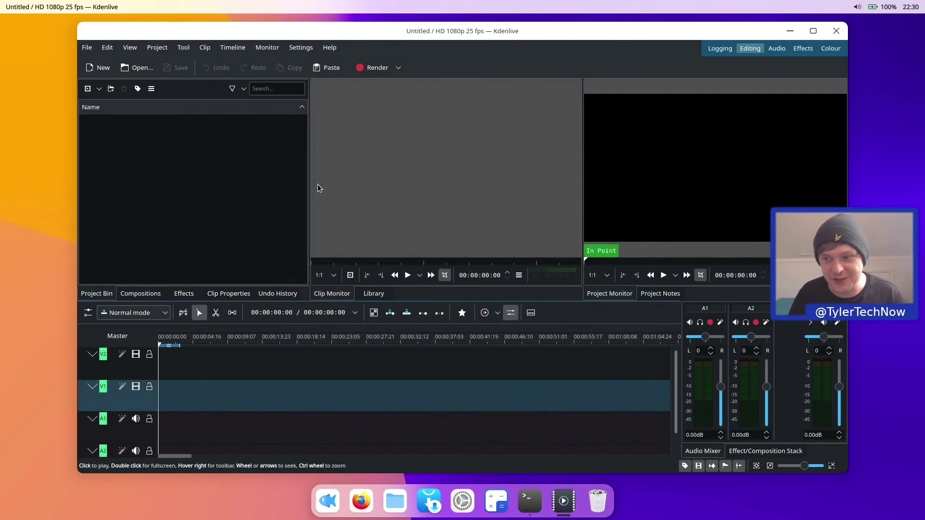
pyautogui.click(837, 34)
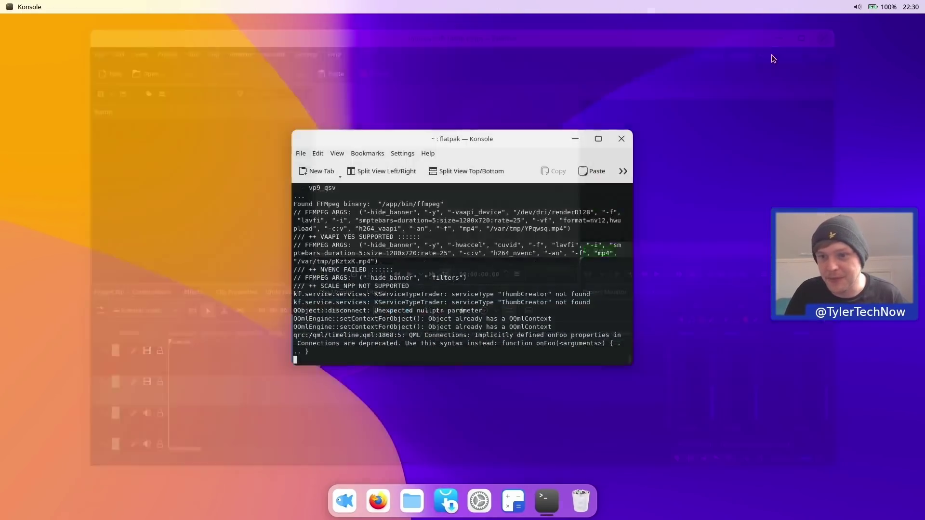
# - Close Konsole and launch Timeshift, authenticating with the administrator password
pyautogui.click(622, 139)
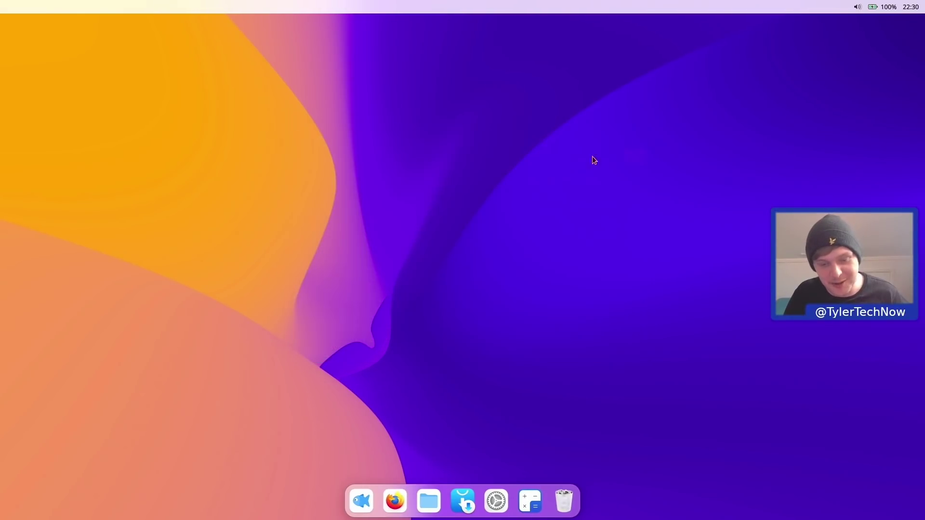
pyautogui.click(362, 502)
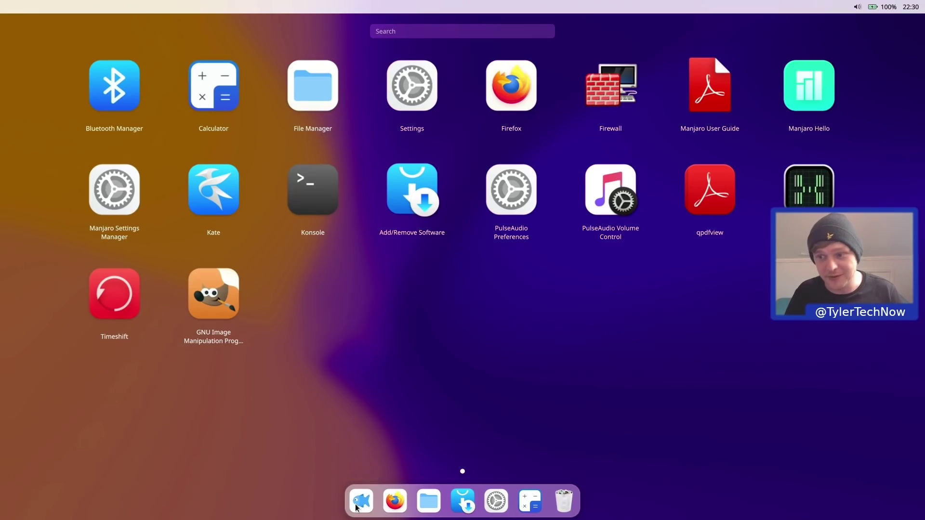
pyautogui.click(120, 308)
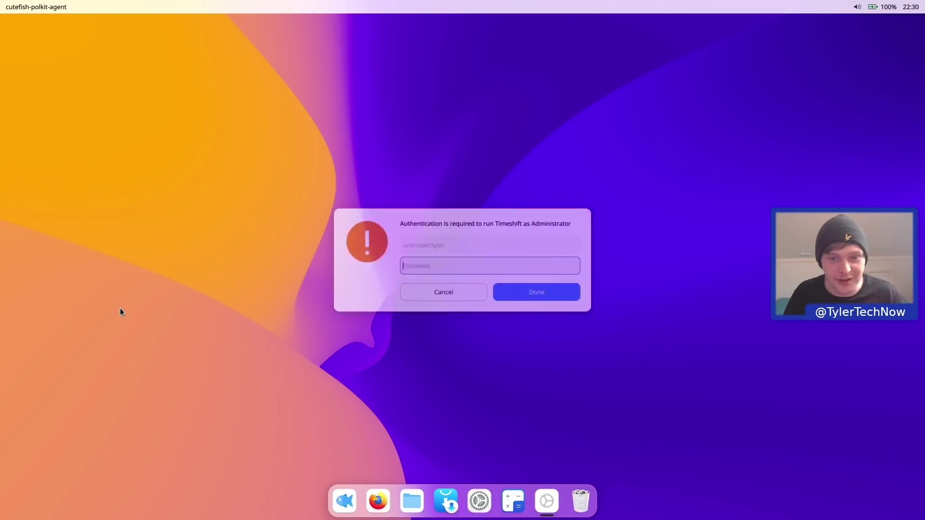
pyautogui.write('•••••••••')
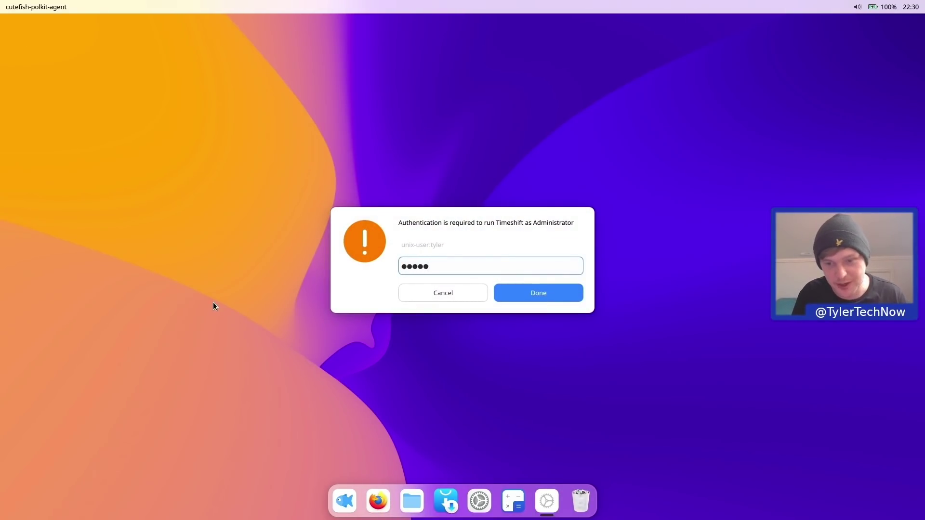
pyautogui.press('Return')
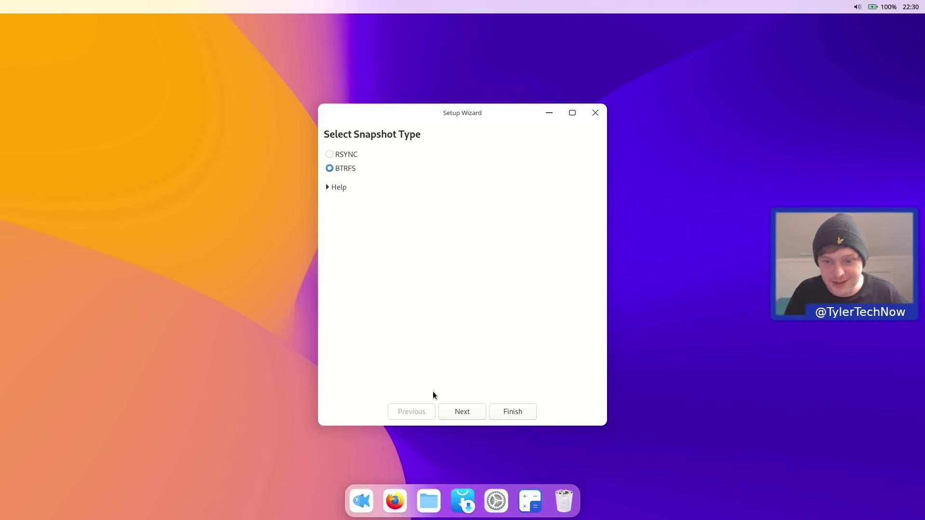
# - Finish Timeshift setup with BTRFS on the root partition, create a snapshot, then close Timeshift
pyautogui.click(465, 415)
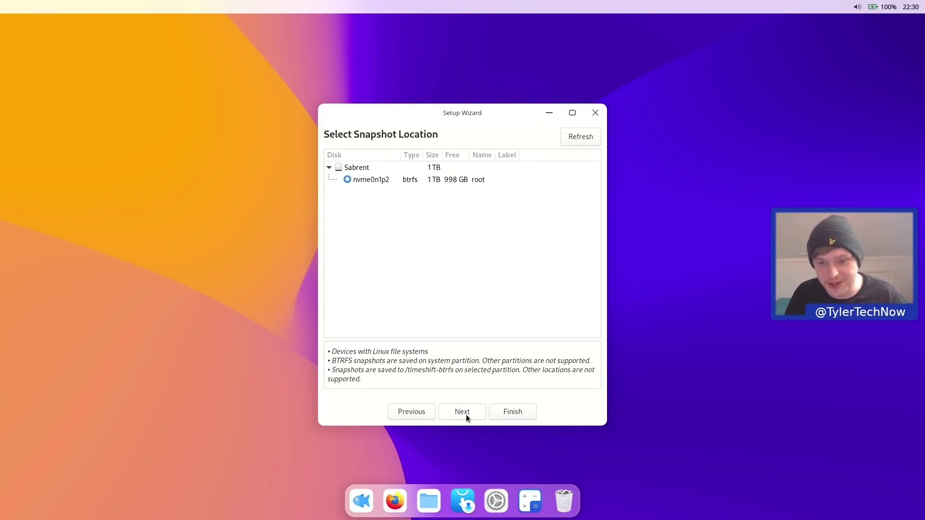
pyautogui.click(466, 415)
pyautogui.click(504, 412)
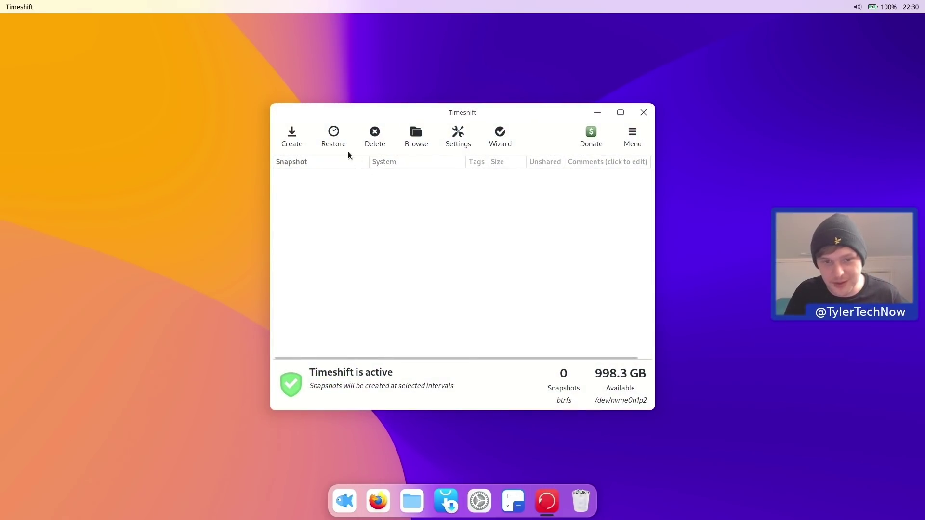
pyautogui.click(291, 138)
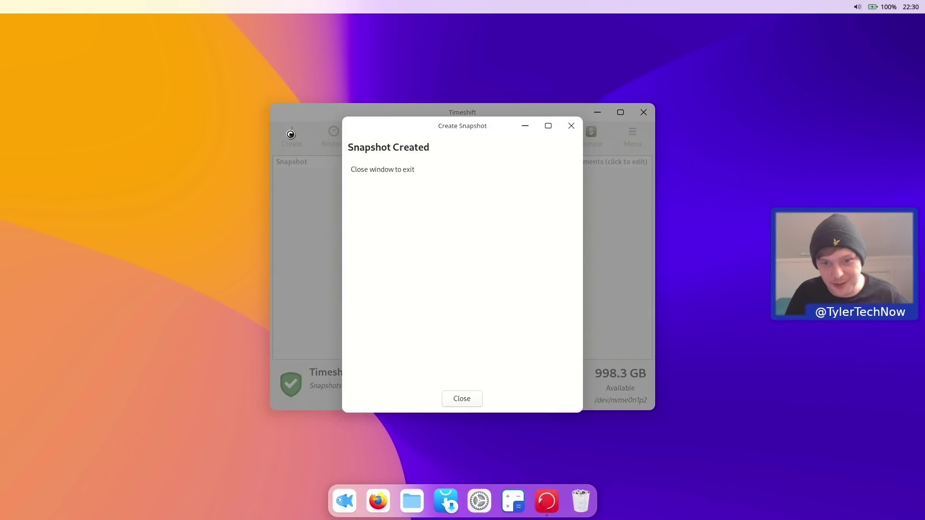
pyautogui.click(443, 398)
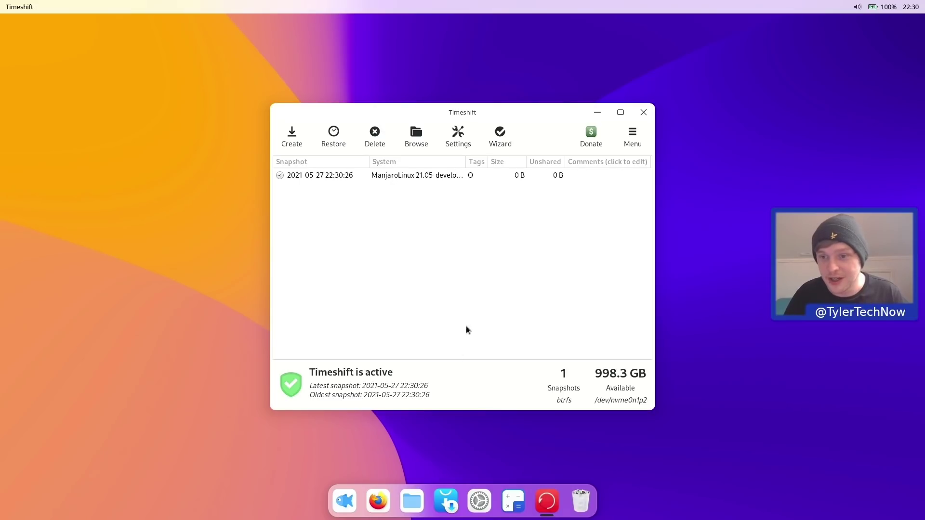
pyautogui.click(643, 113)
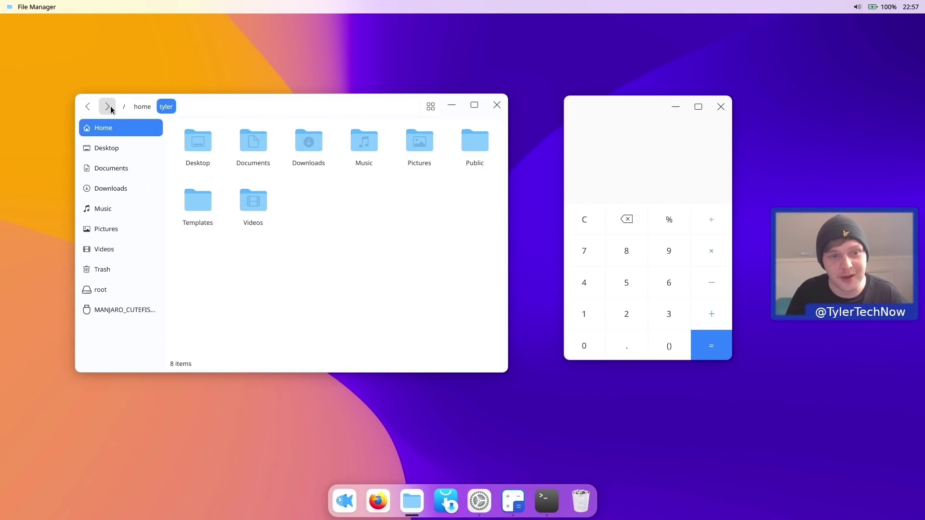
# - Switch the home folder's view to a list
pyautogui.click(182, 107)
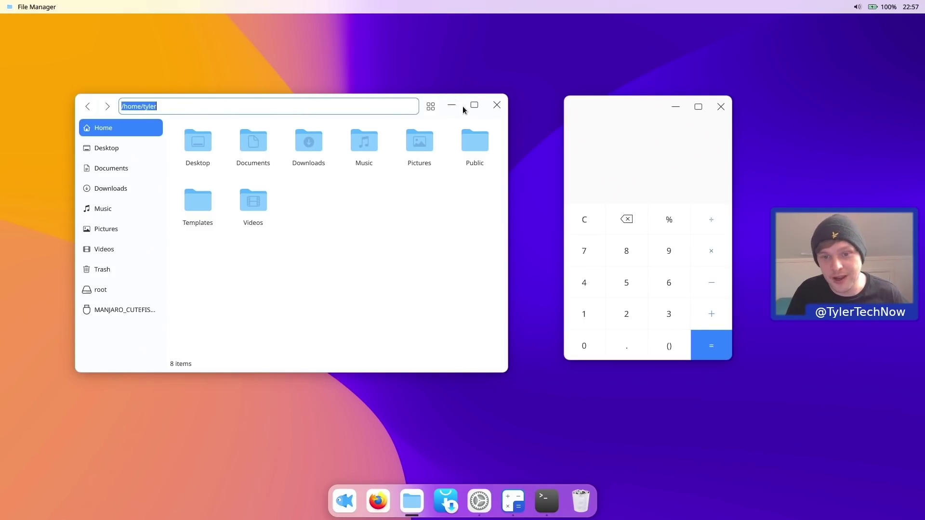
pyautogui.click(431, 102)
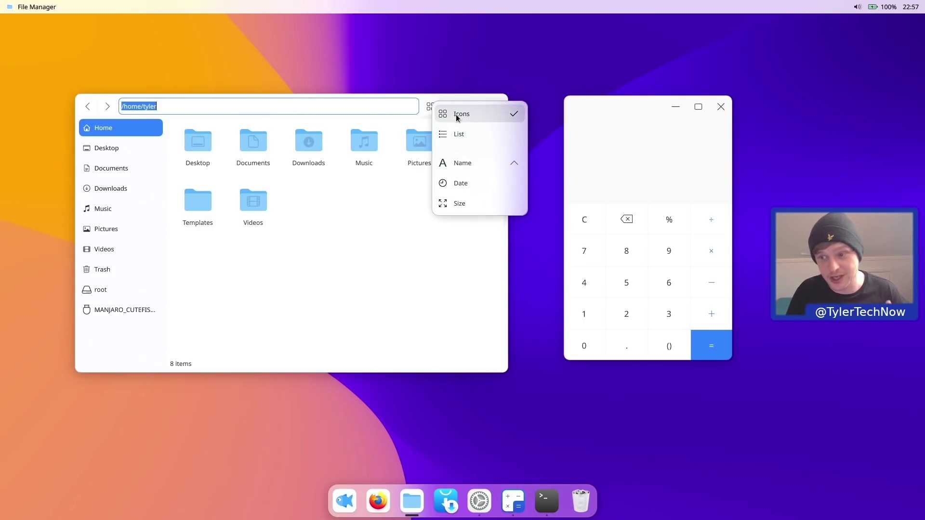
pyautogui.click(468, 130)
# - Snap the file manager to the left half of the screen, beside the Calculator
pyautogui.click(433, 108)
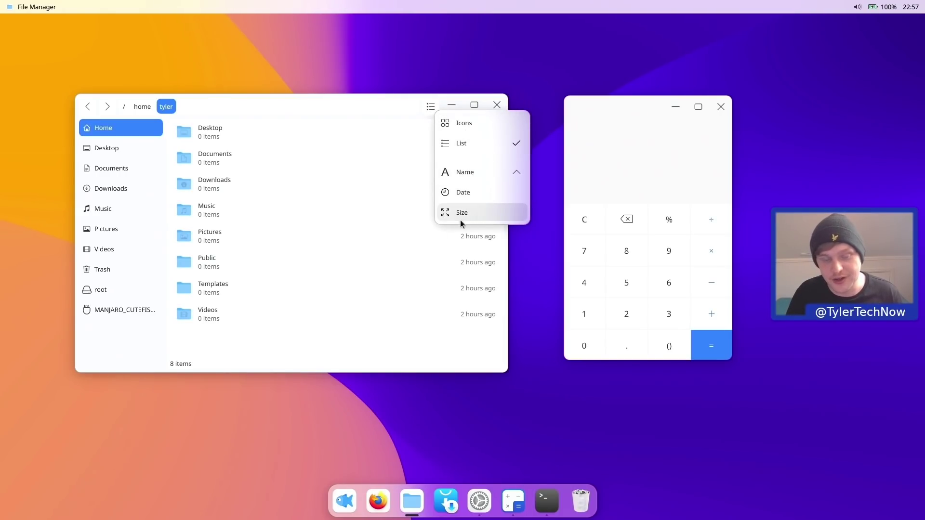
pyautogui.click(122, 356)
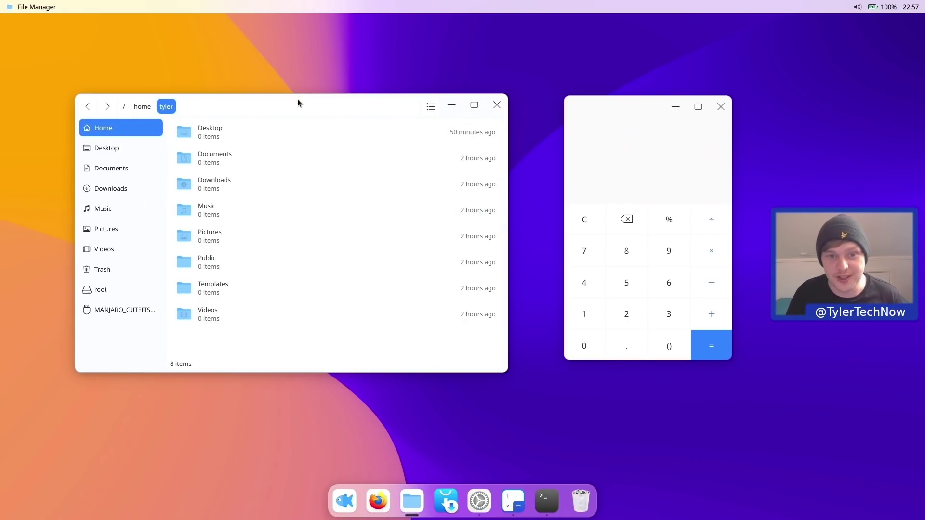
pyautogui.moveTo(298, 103); pyautogui.dragTo(2, 28)
pyautogui.moveTo(628, 106); pyautogui.dragTo(920, 135)
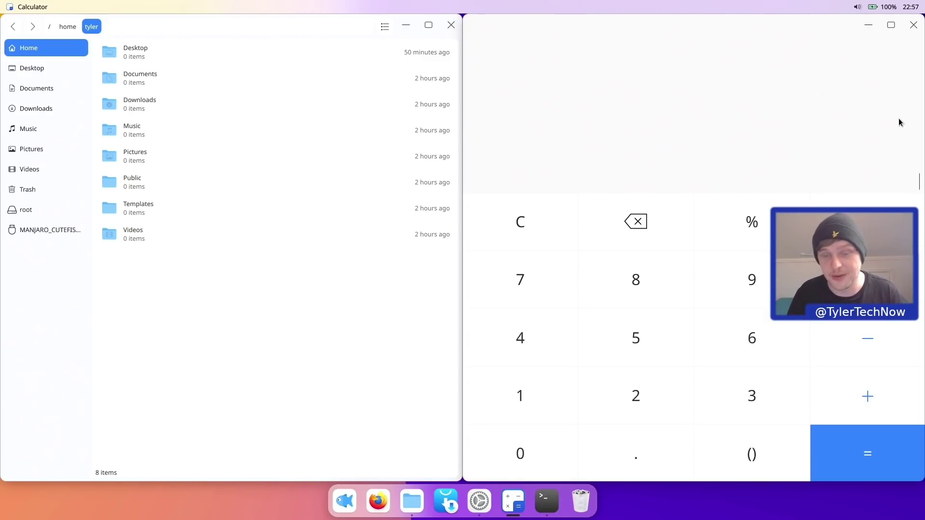
# - Suspend the computer from the quick-settings power menu, then bring Konsole forward after resuming
pyautogui.click(915, 5)
pyautogui.click(907, 35)
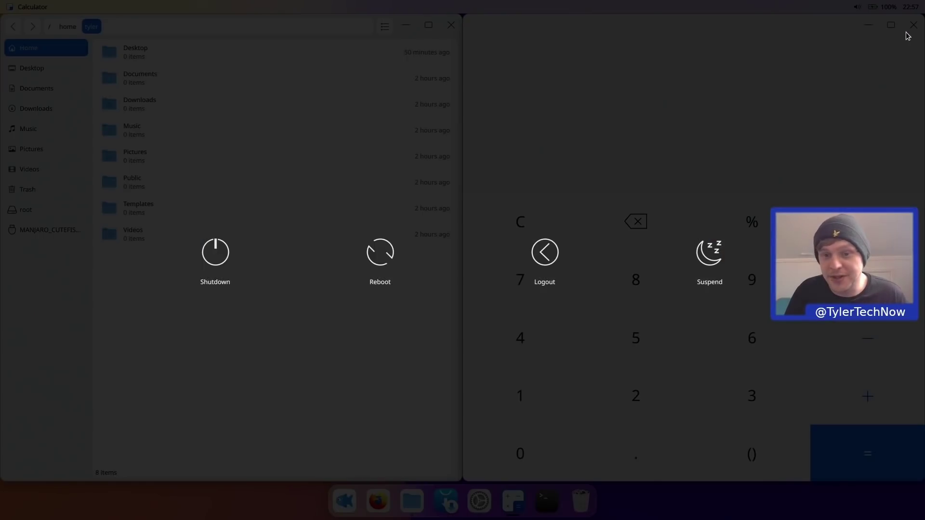
pyautogui.click(717, 260)
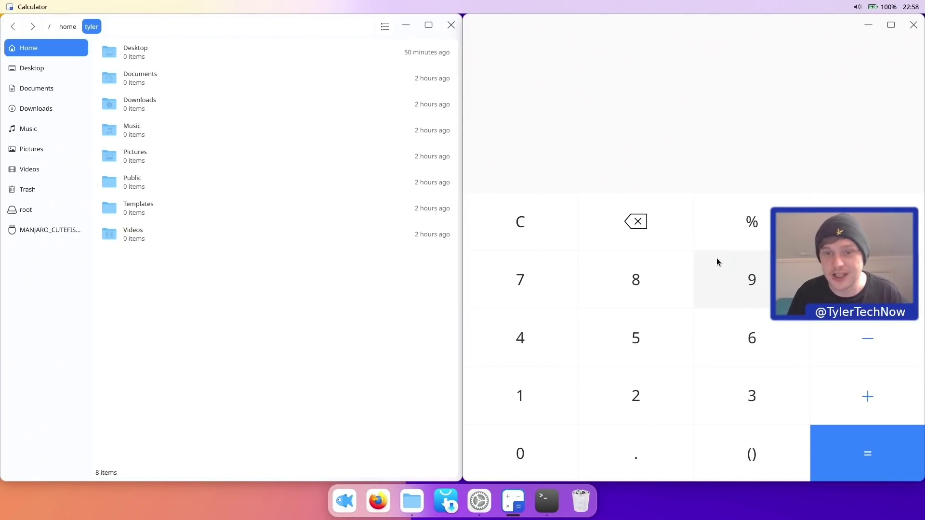
pyautogui.click(548, 508)
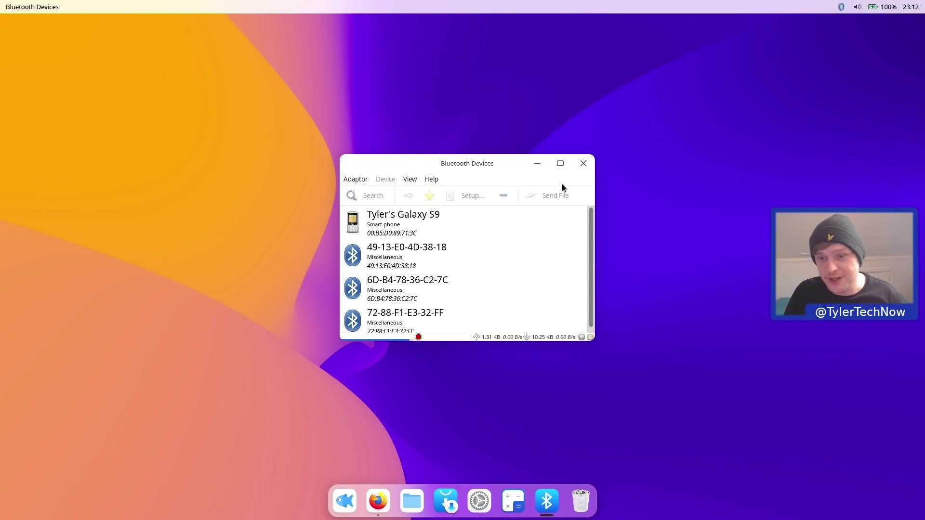
# - Close the Blueman Bluetooth Devices window and glance at the quick settings panel before dismissing it
pyautogui.click(583, 163)
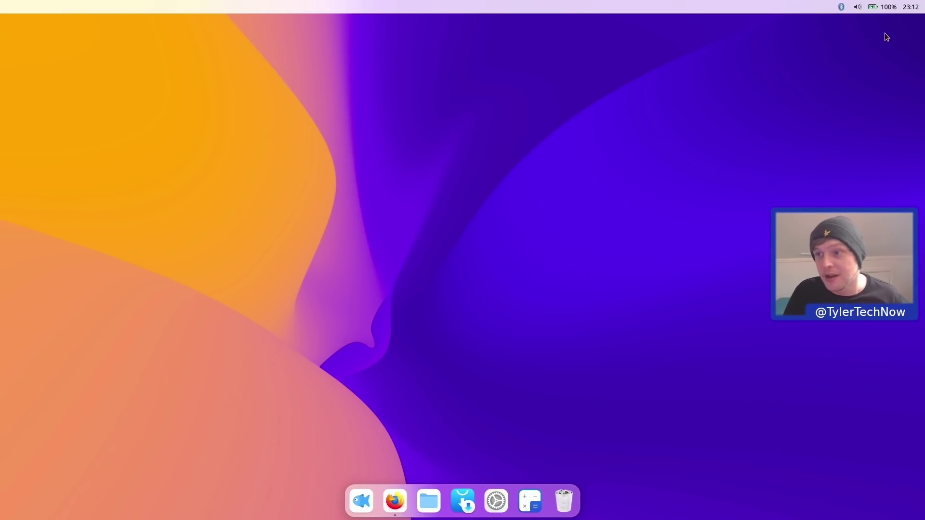
pyautogui.click(901, 7)
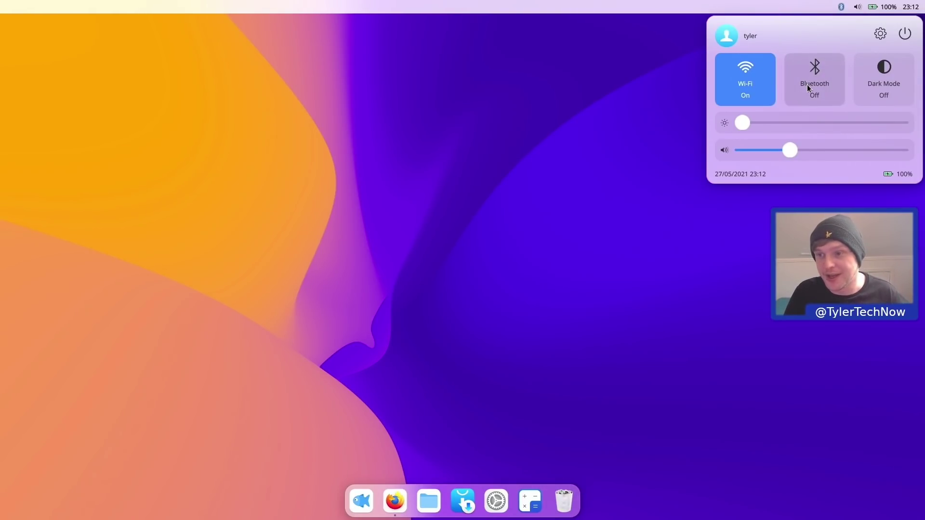
pyautogui.click(489, 220)
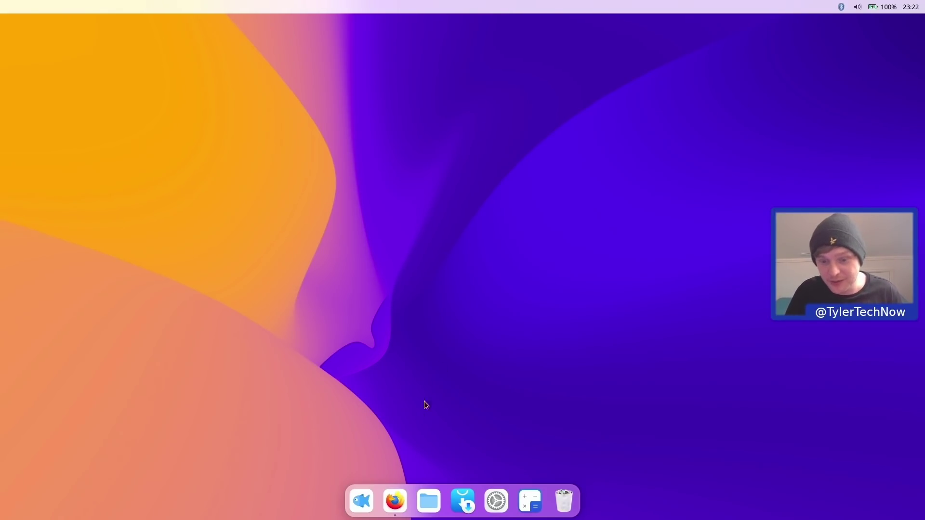
pyautogui.click(395, 501)
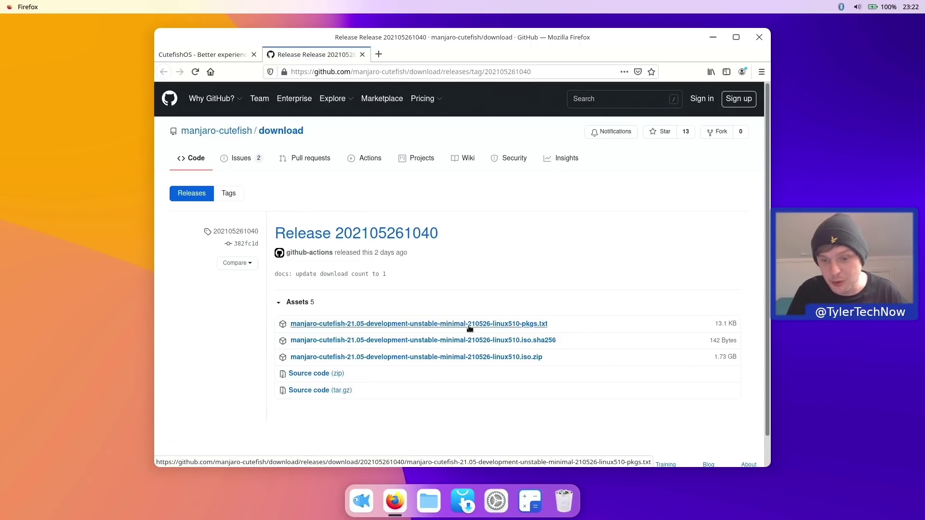
pyautogui.click(713, 37)
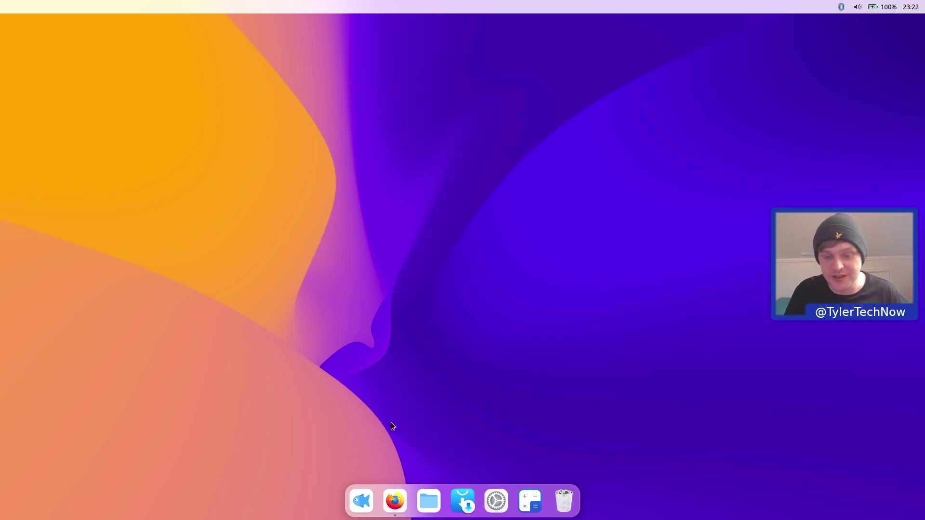
# - Open the Launcher to show the full-screen grid of installed apps
pyautogui.click(367, 496)
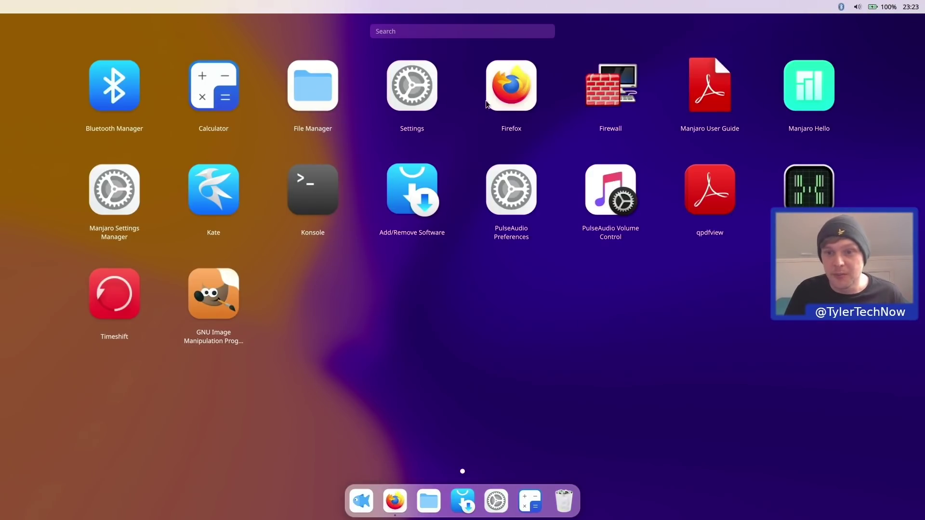